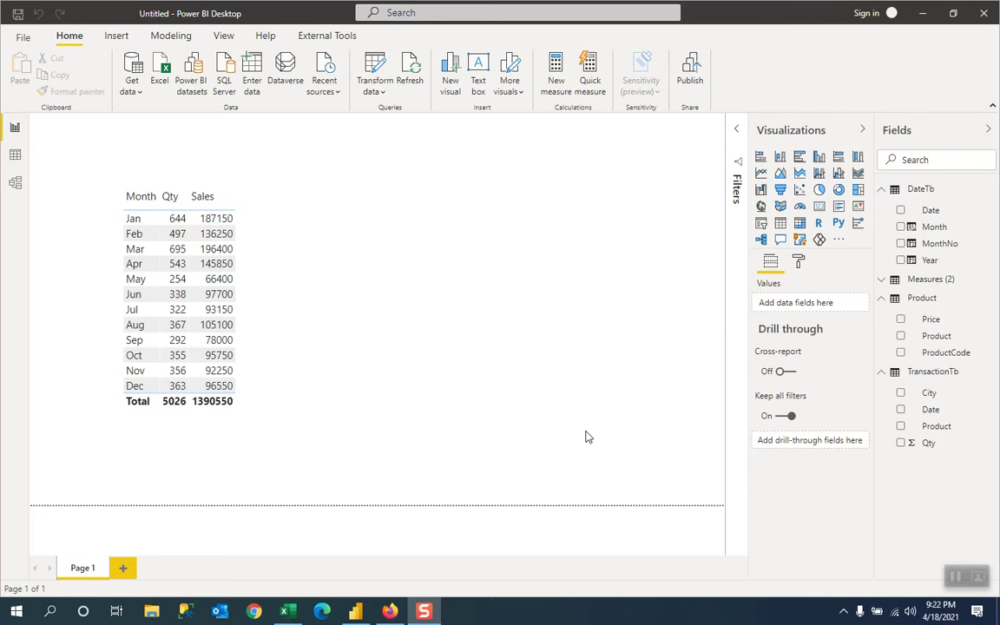
- Review the relationships between the tables in the model and the formula of the Sales measure in the Measures (2) table
left_click(16, 185)
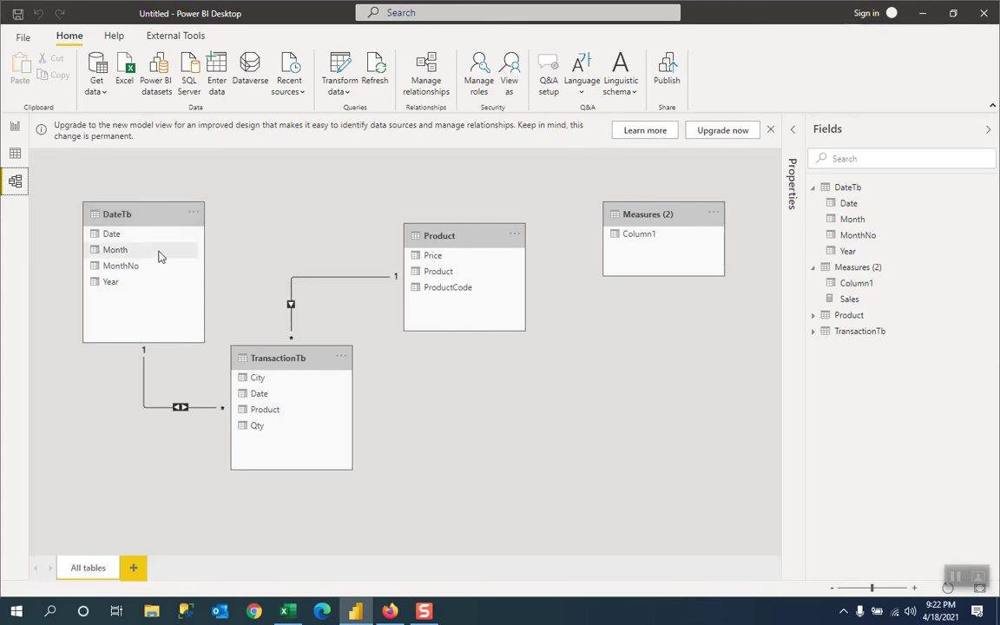
left_click_drag(183, 255, 280, 415)
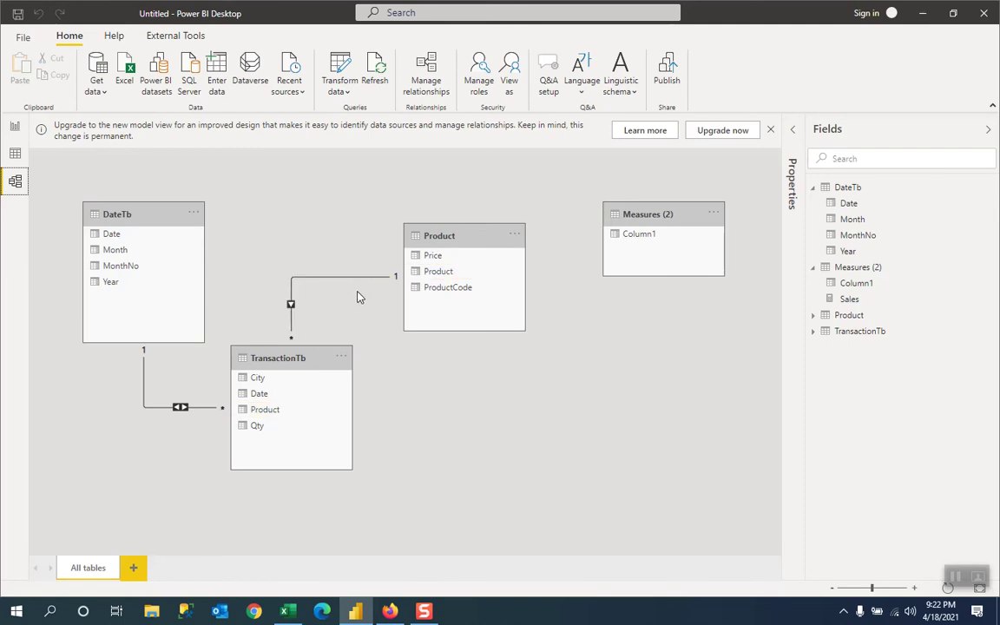
left_click(16, 128)
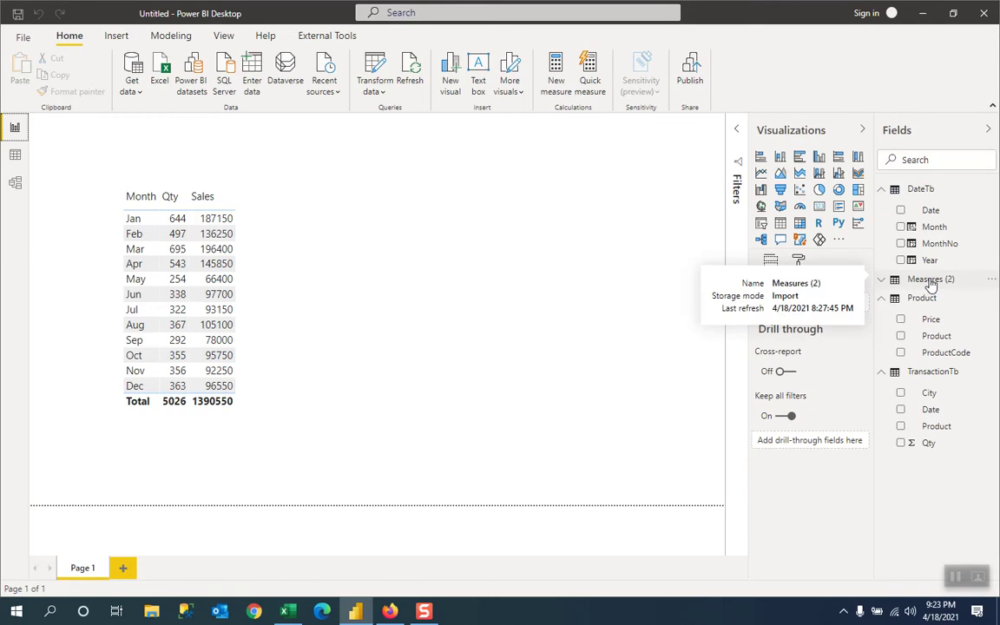
left_click(887, 279)
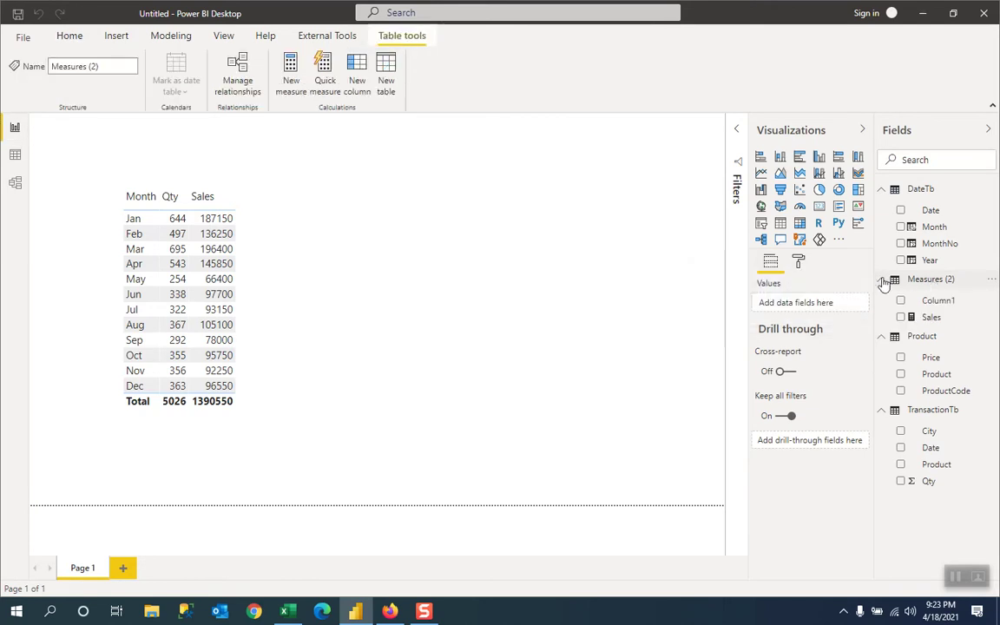
left_click(932, 318)
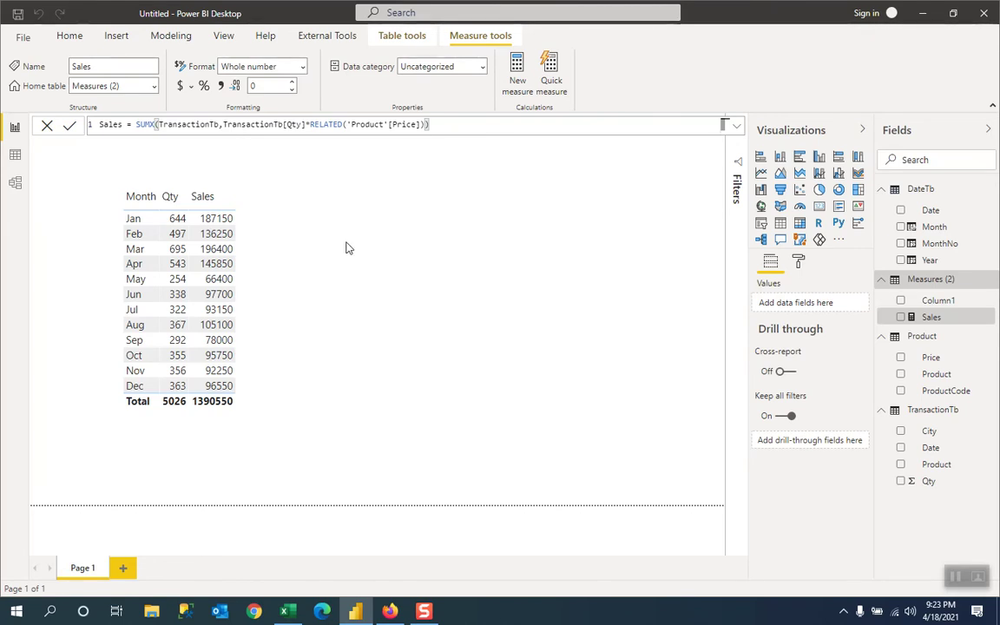
- Create a measure named MTD Sales in the Measures (2) table, starting its formula with CALCULATE on the [Sales] measure
right_click(940, 285)
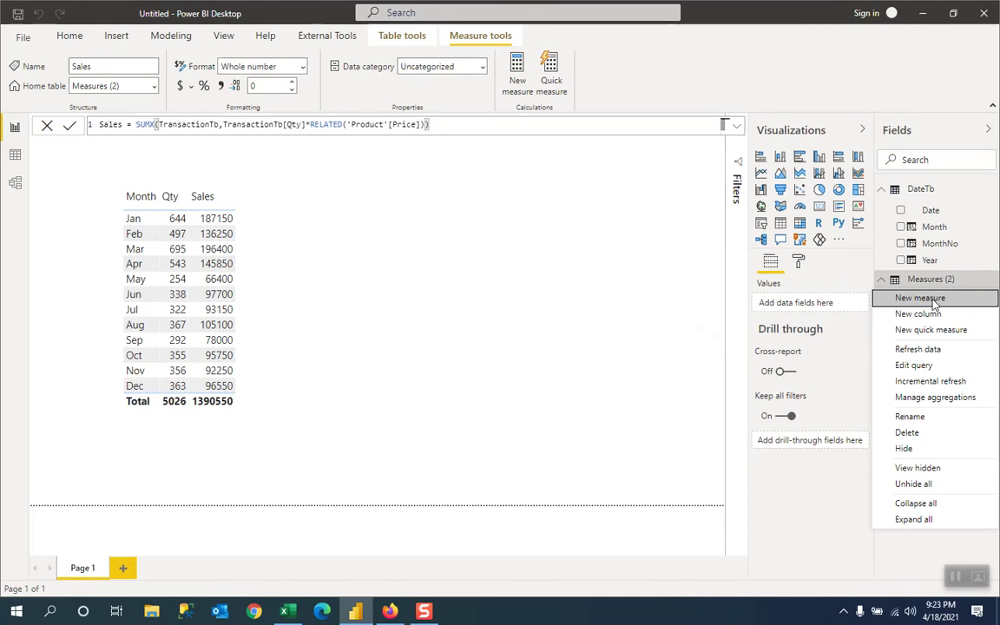
left_click(933, 299)
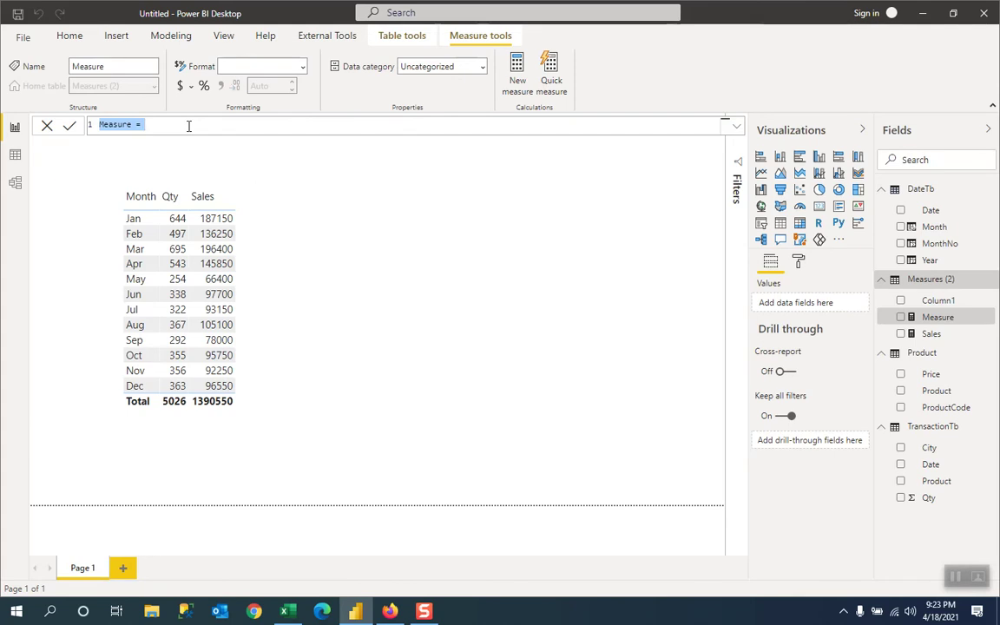
type("MT")
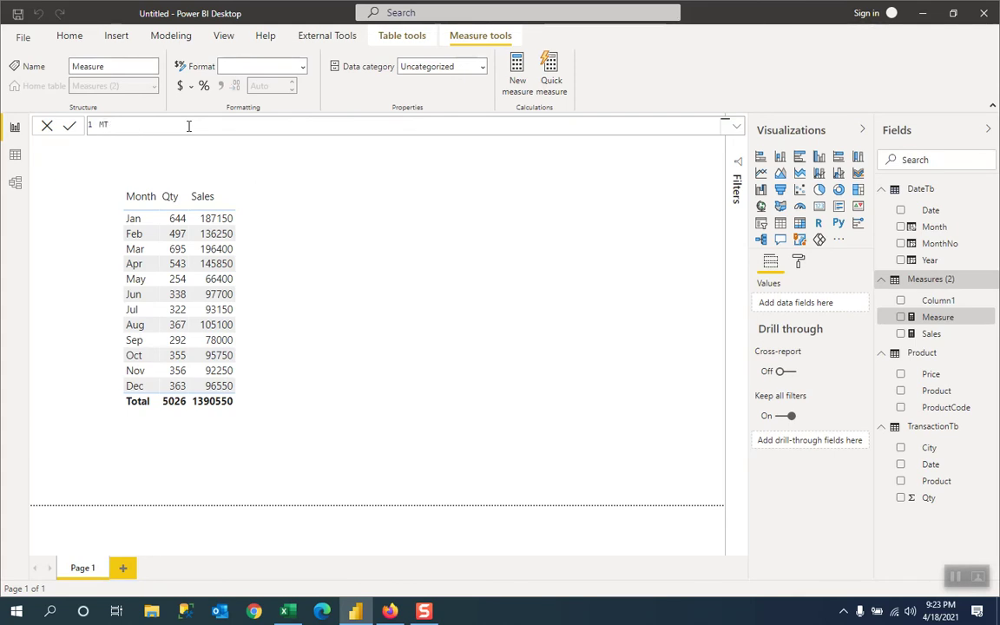
type("D Sales =")
type("ca")
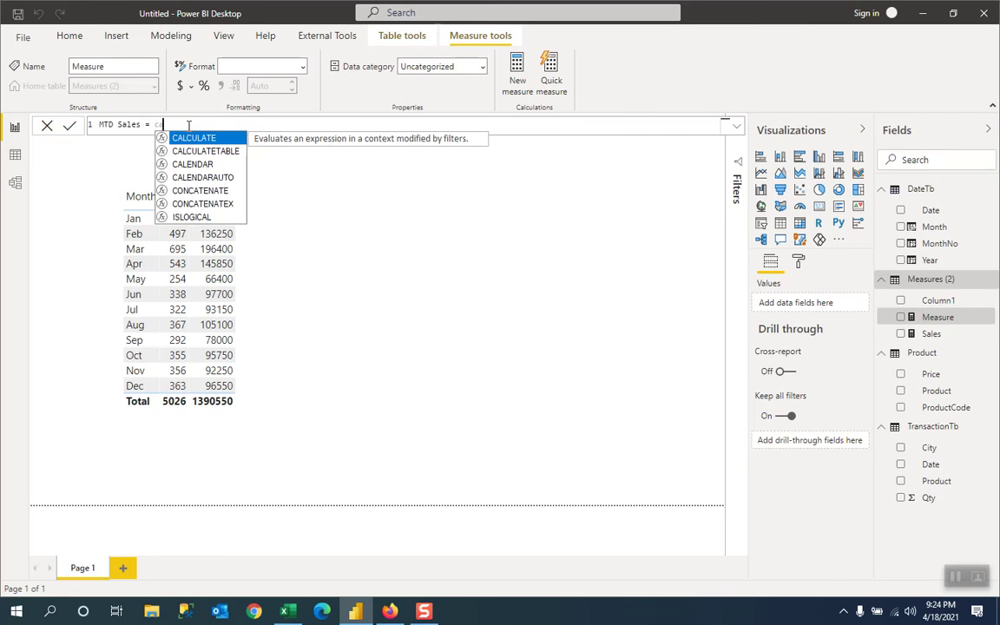
key("Tab")
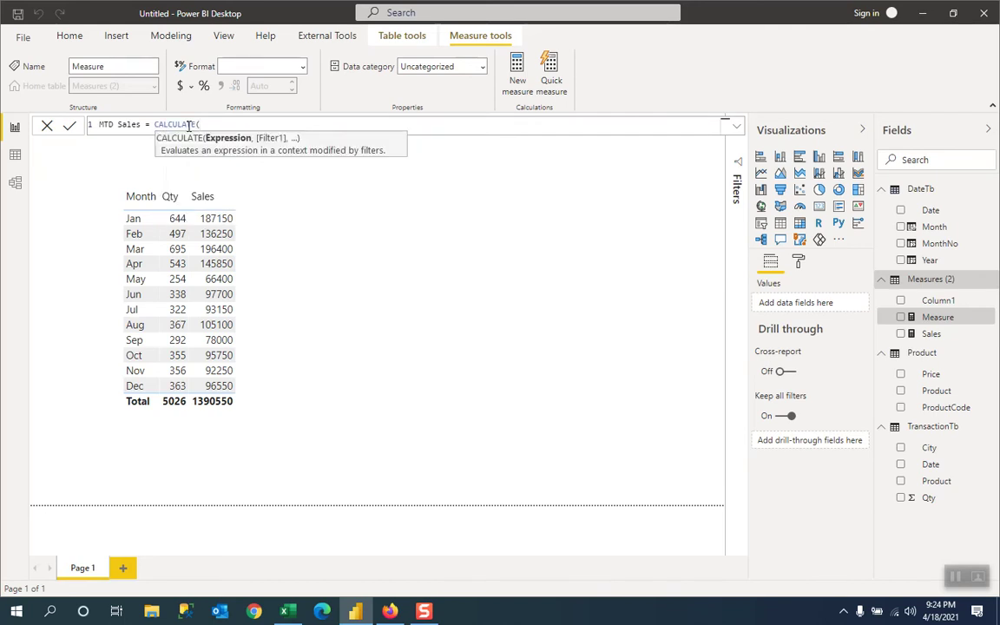
type("[")
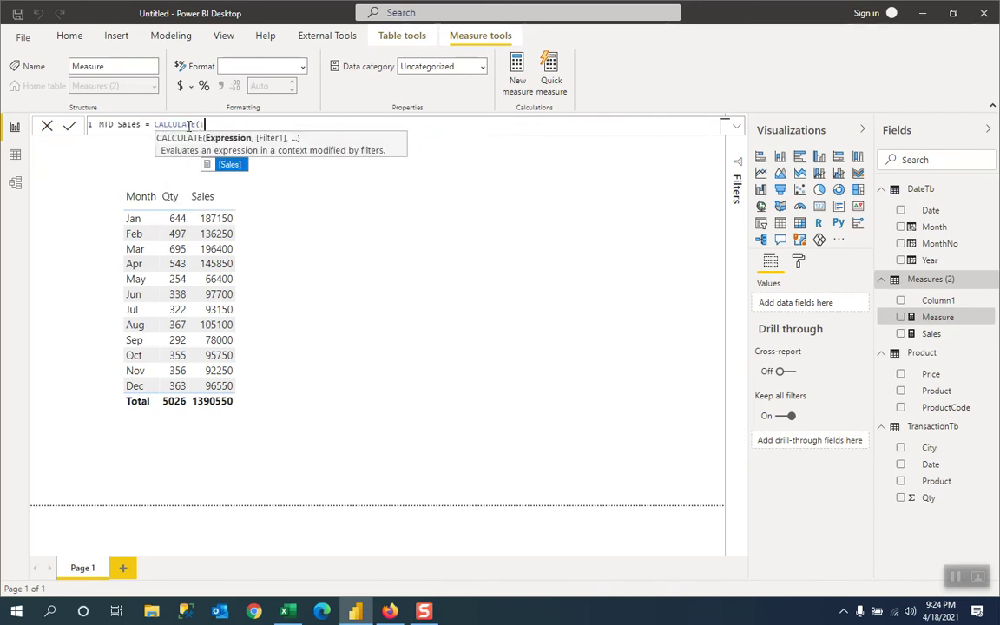
key("Tab")
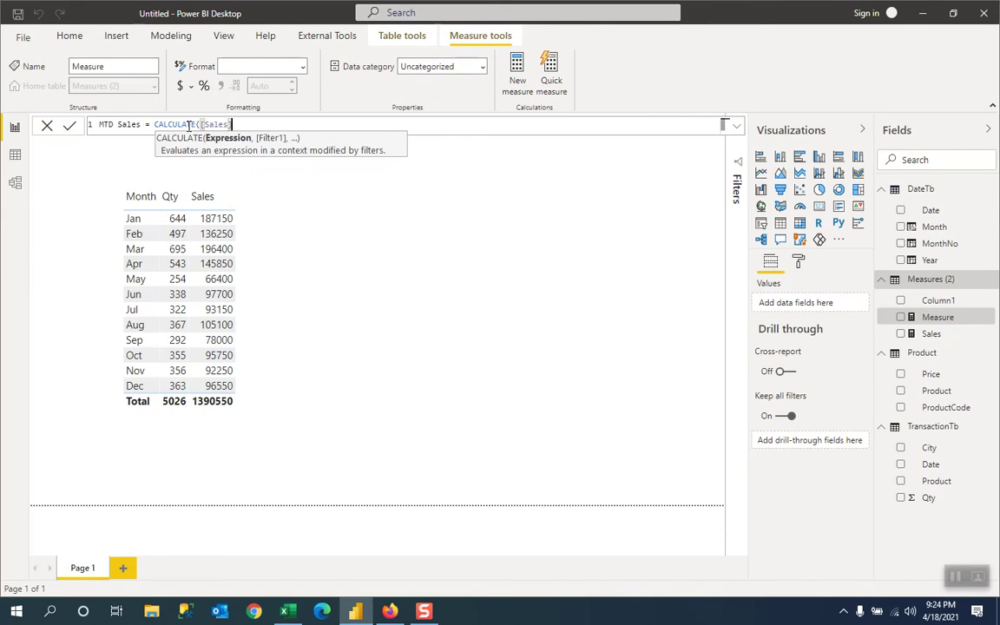
- Add the DATESMTD function as the filter argument of CALCULATE in the MTD Sales formula
type(",")
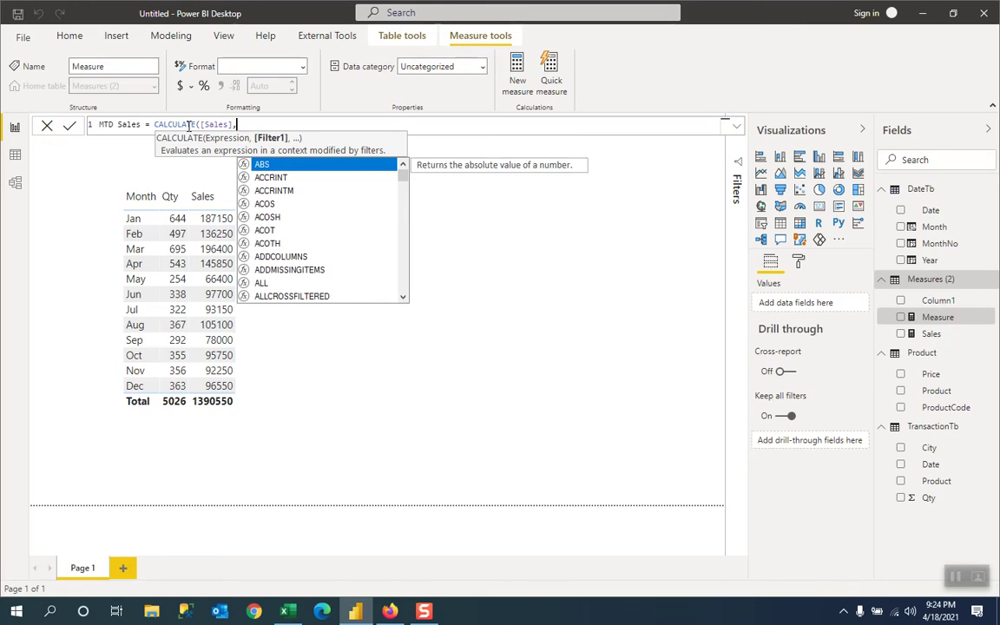
type("date")
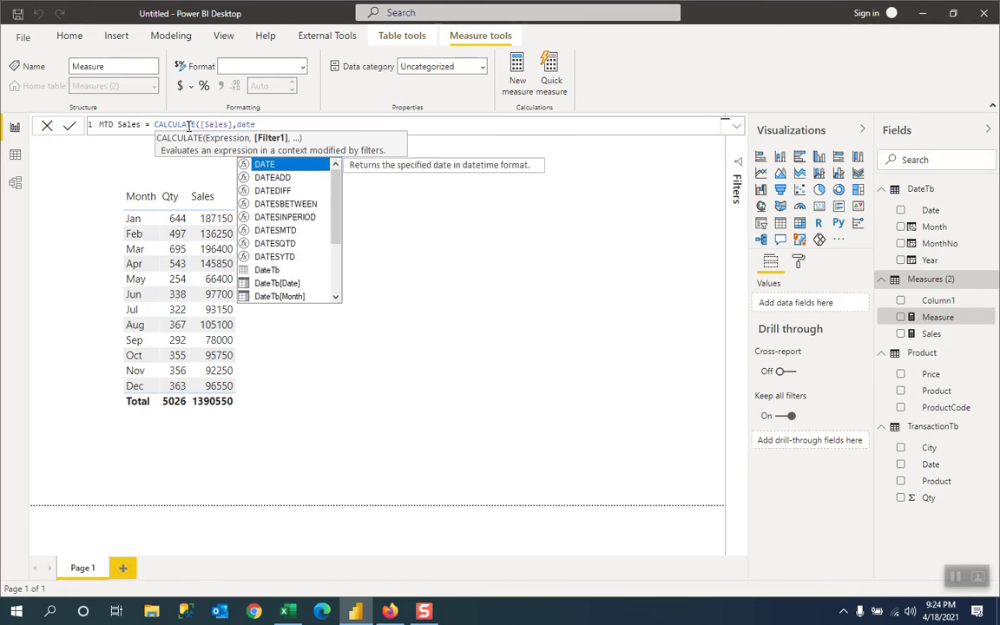
key("Down")
key("Down")
key("Down")
key("Down")
key("Down")
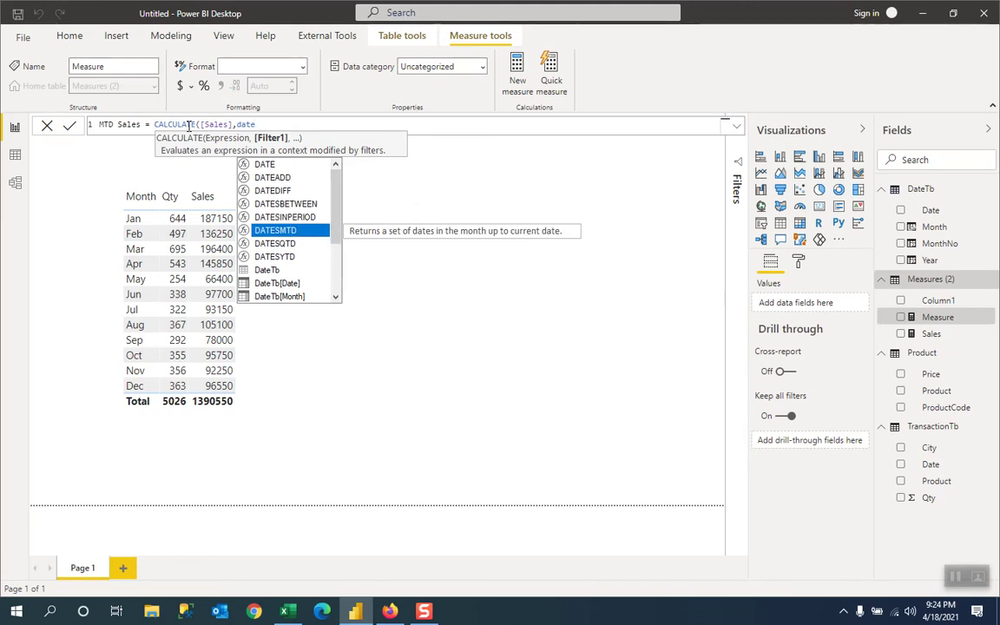
key("Tab")
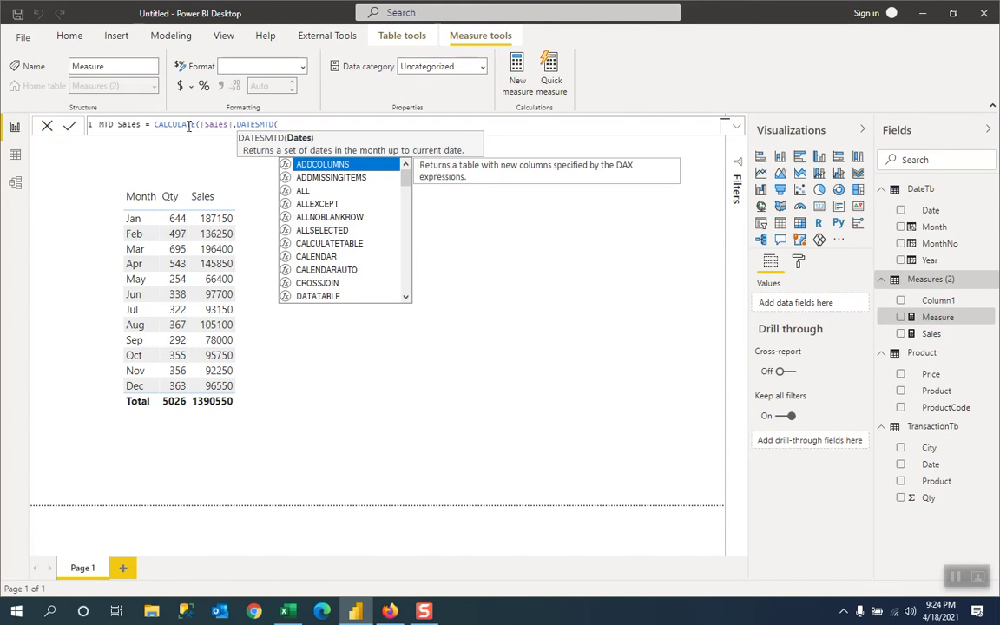
- Give DATESMTD the DateTb[Date] column, close both functions' parentheses and commit the MTD Sales measure
type("date")
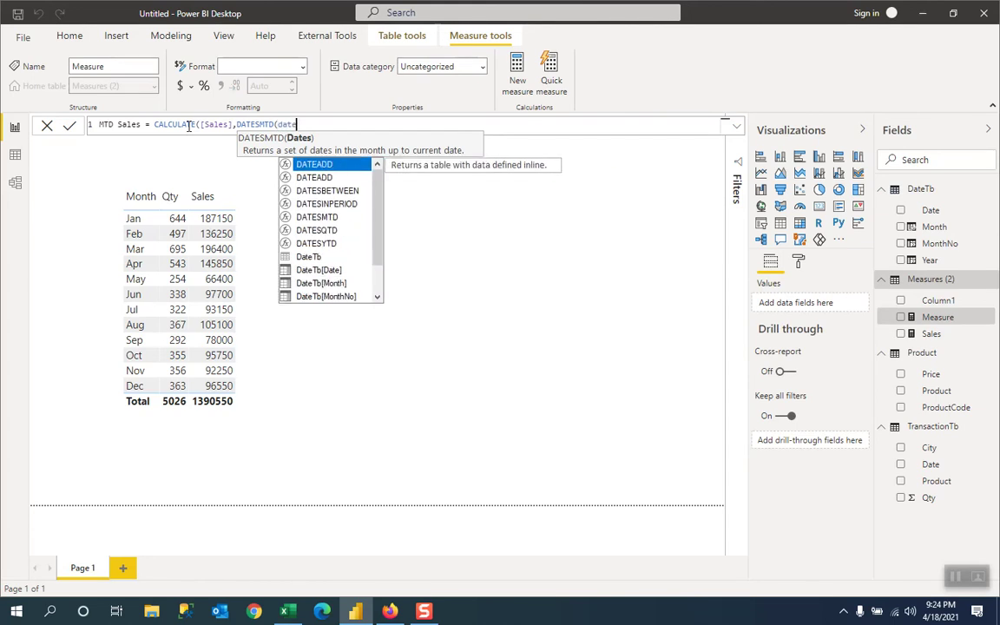
type("s")
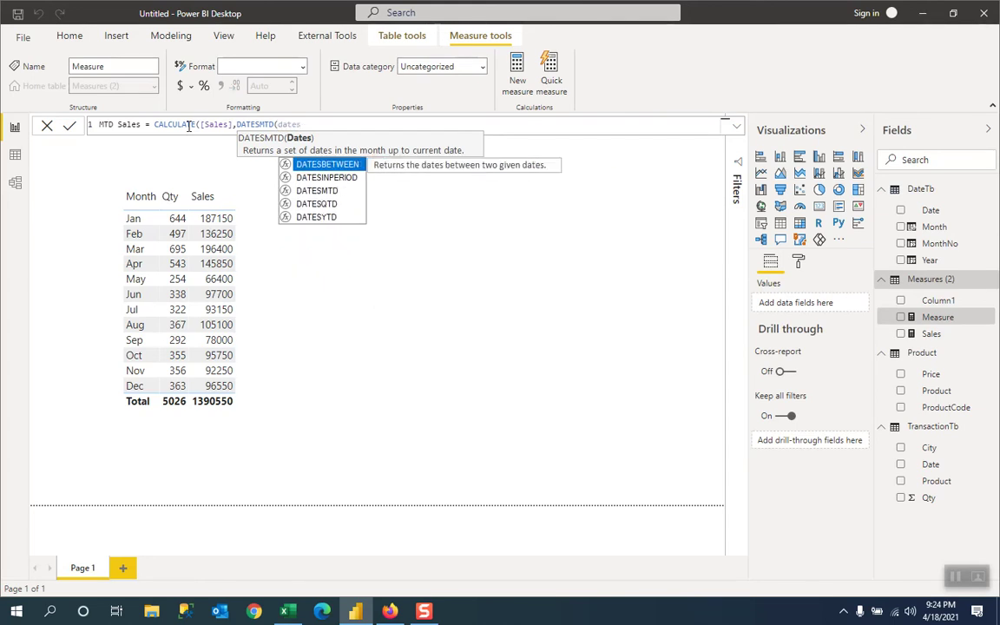
key("BackSpace")
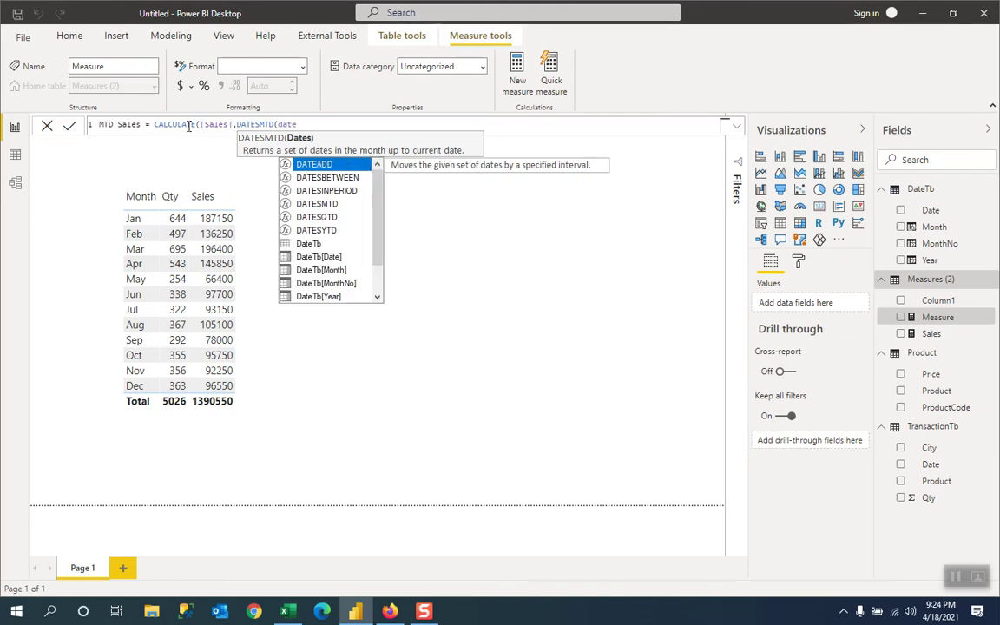
type("t")
key("Down")
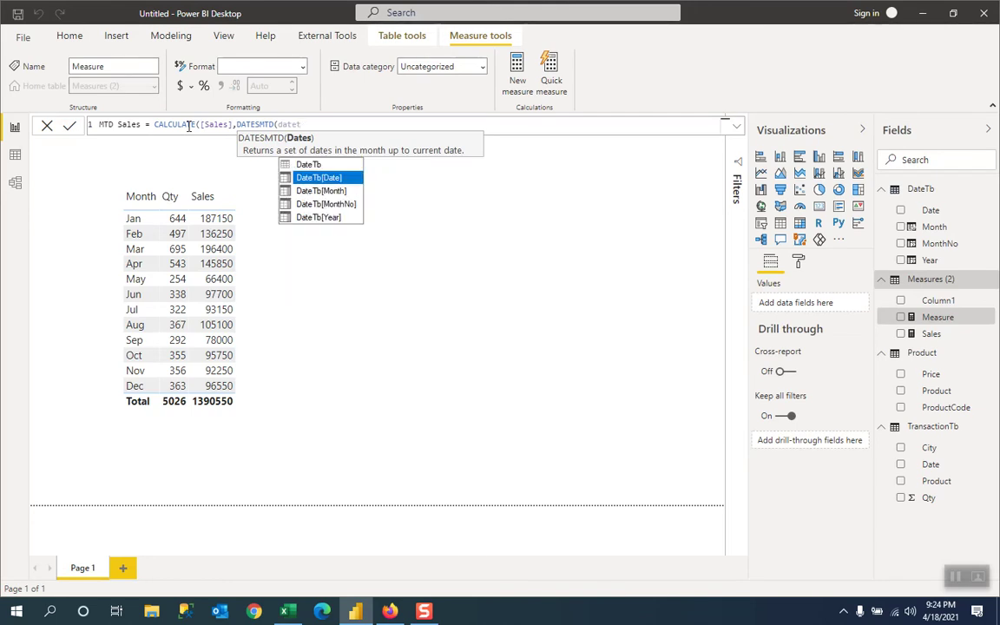
key("Tab")
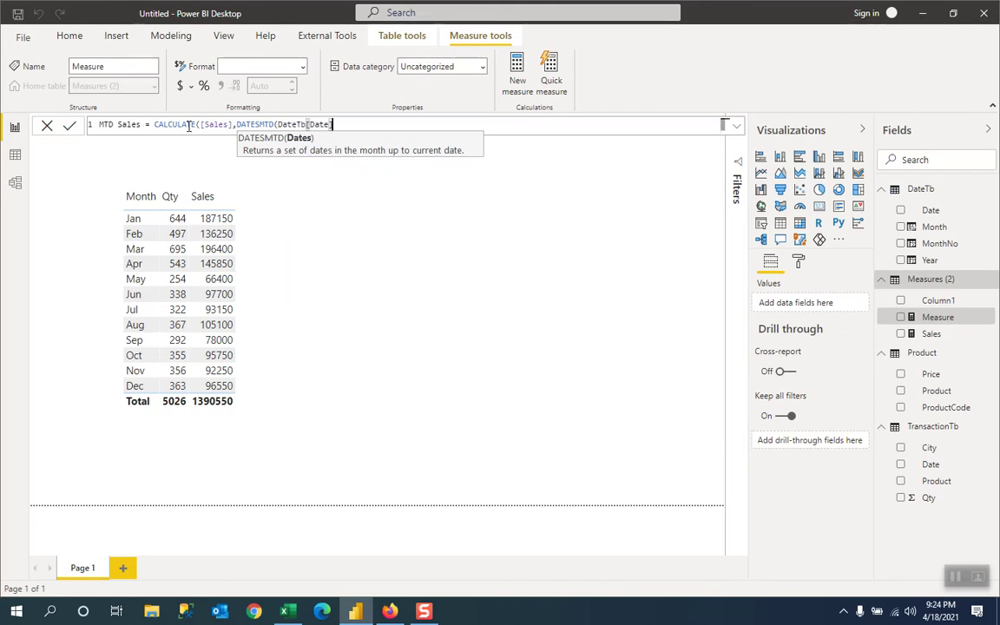
type(")")
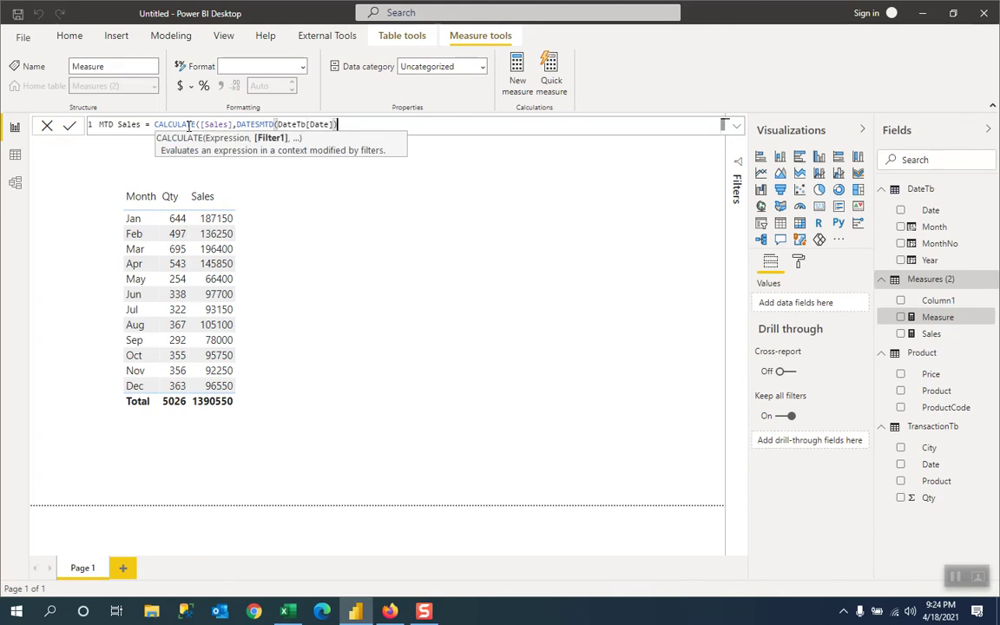
type(")")
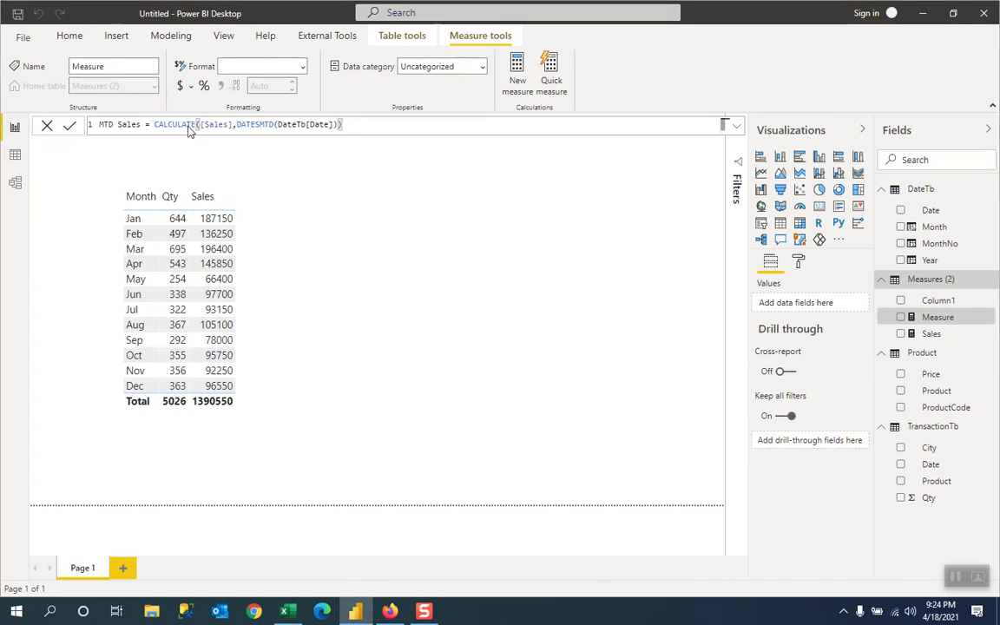
key("Return")
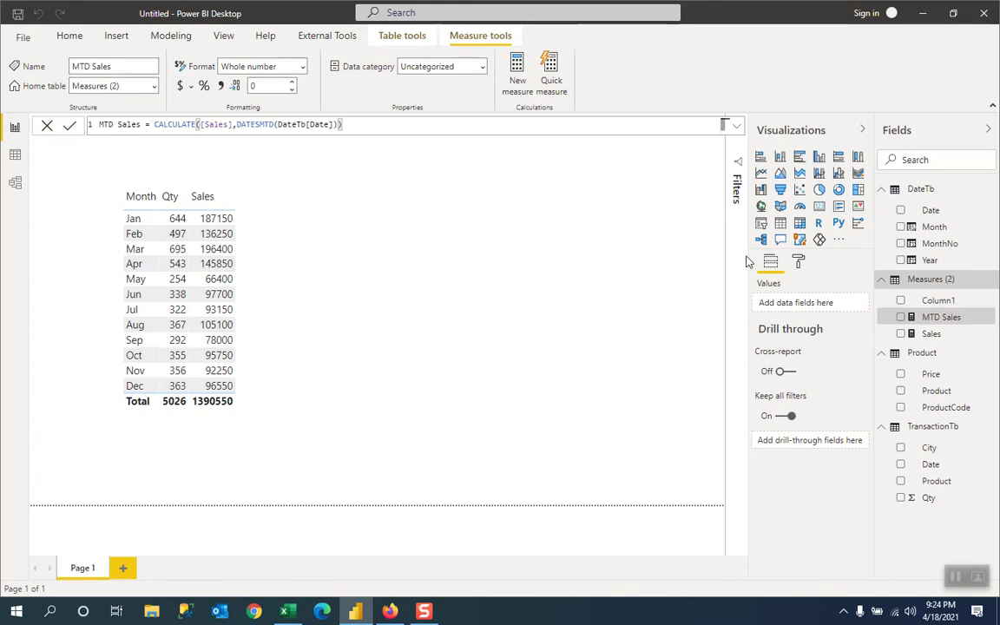
- Create a measure named YTD Sales in the Measures (2) table, starting its formula with CALCULATE on the [Sales] measure
right_click(938, 282)
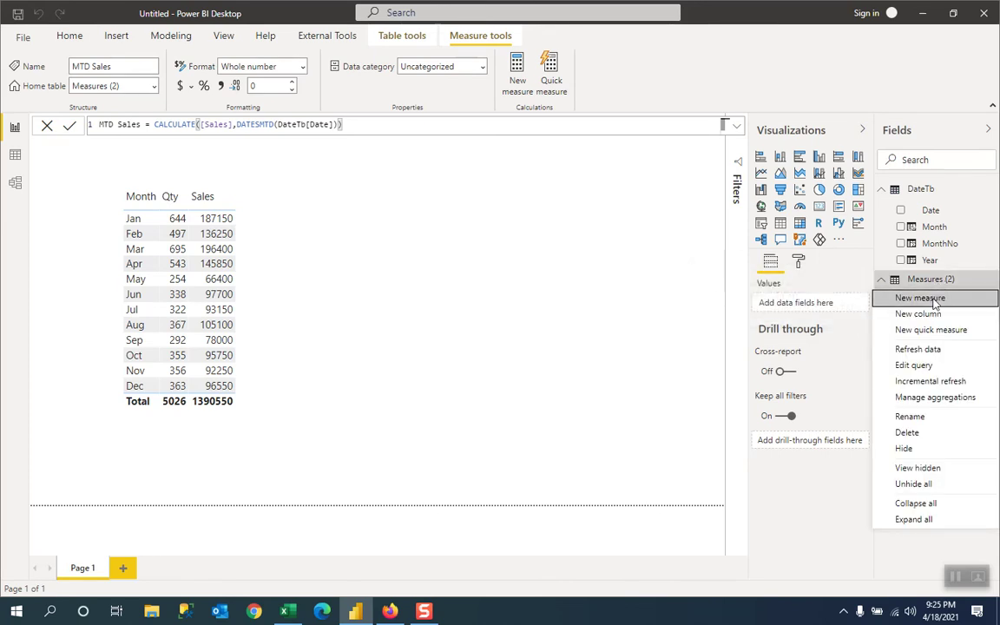
left_click(936, 297)
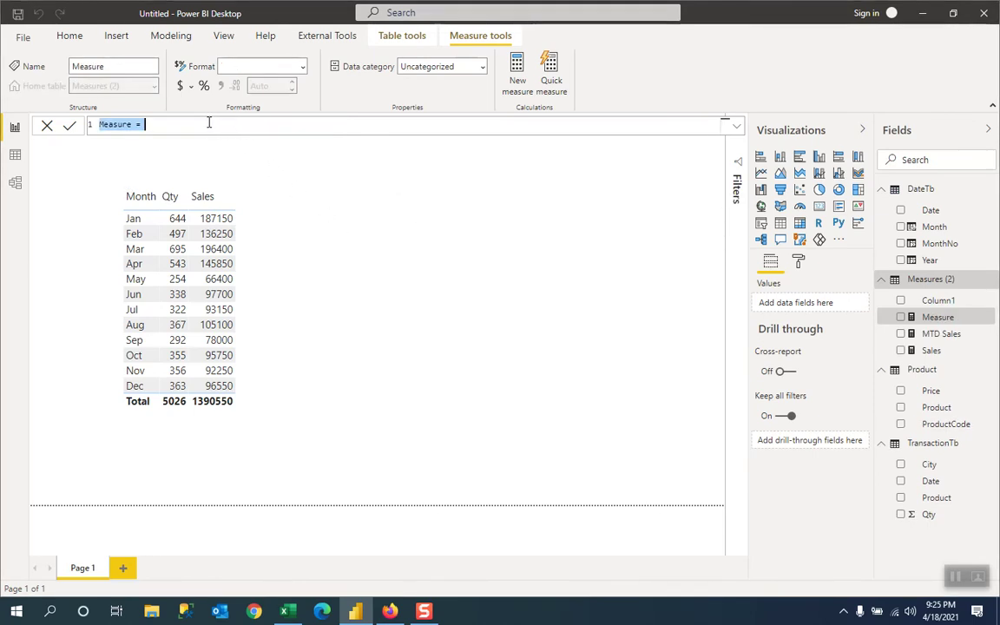
type("YTD ")
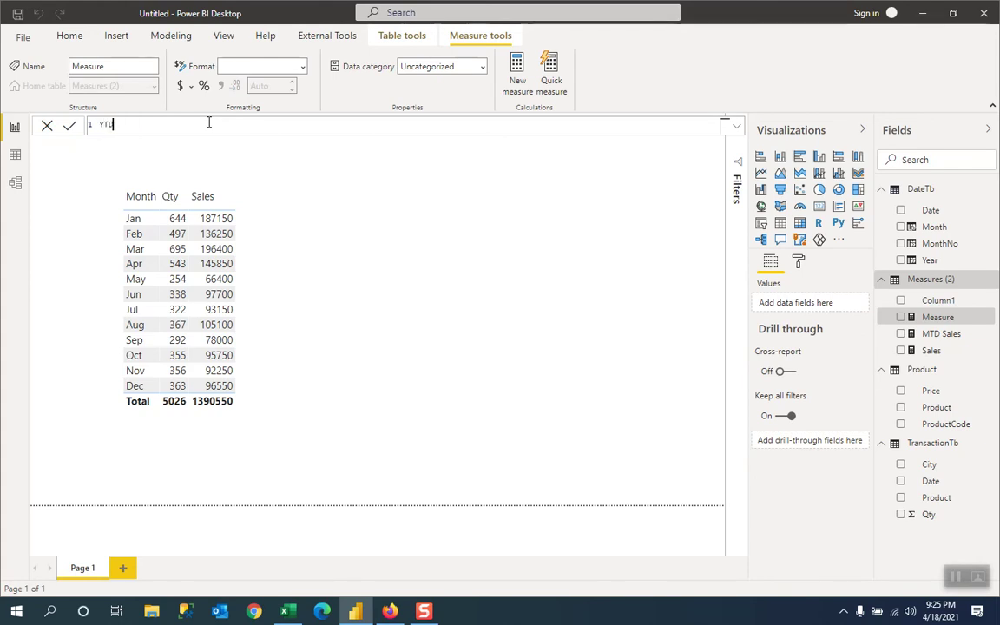
type("Sales =")
type("cal")
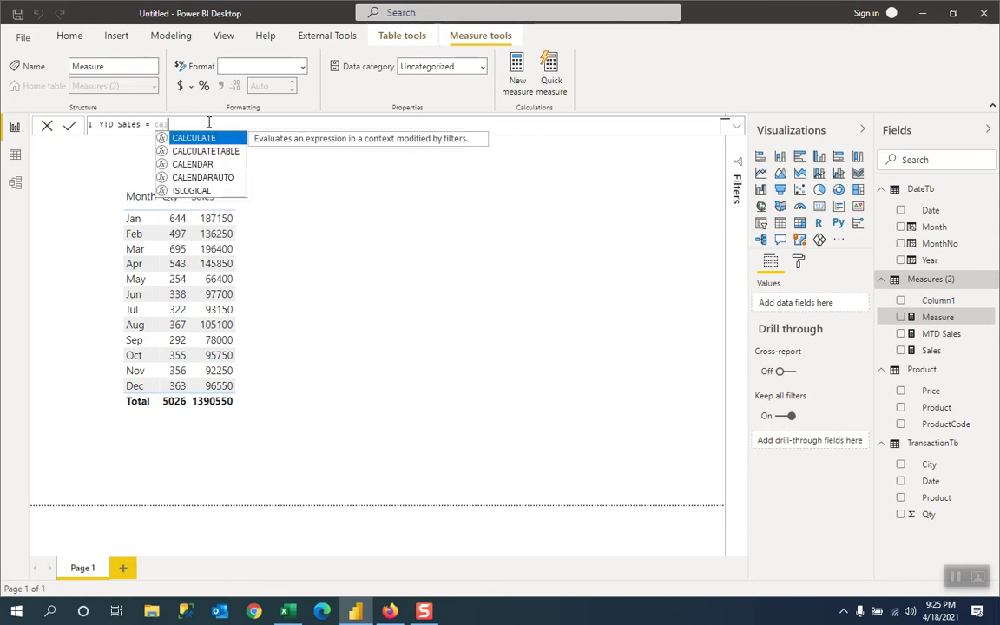
key("Tab")
type("[s")
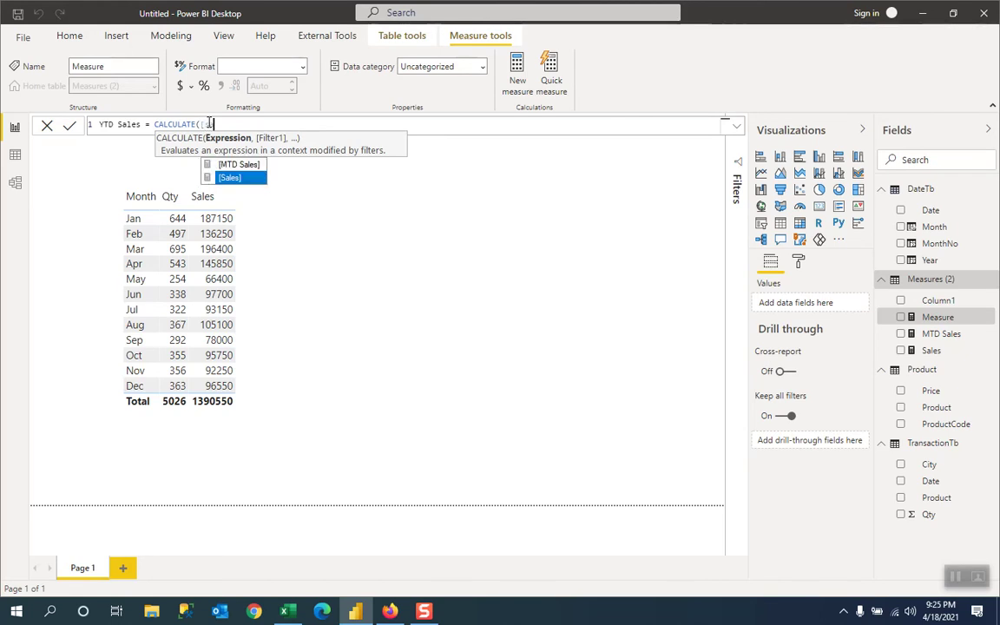
key("Tab")
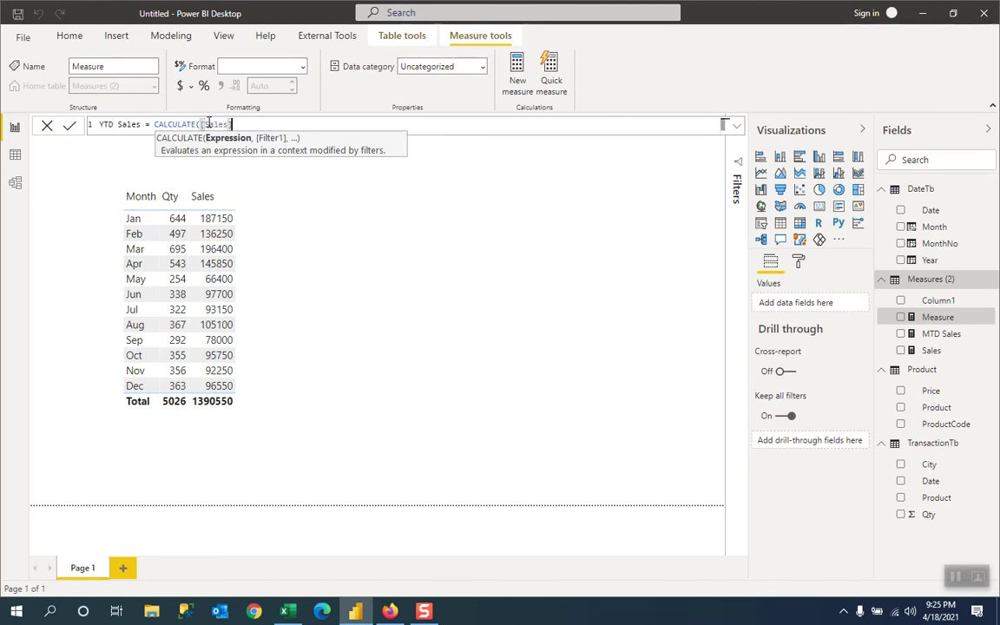
- Add the DATESYTD function as the filter argument of CALCULATE in the YTD Sales formula
type(",dates")
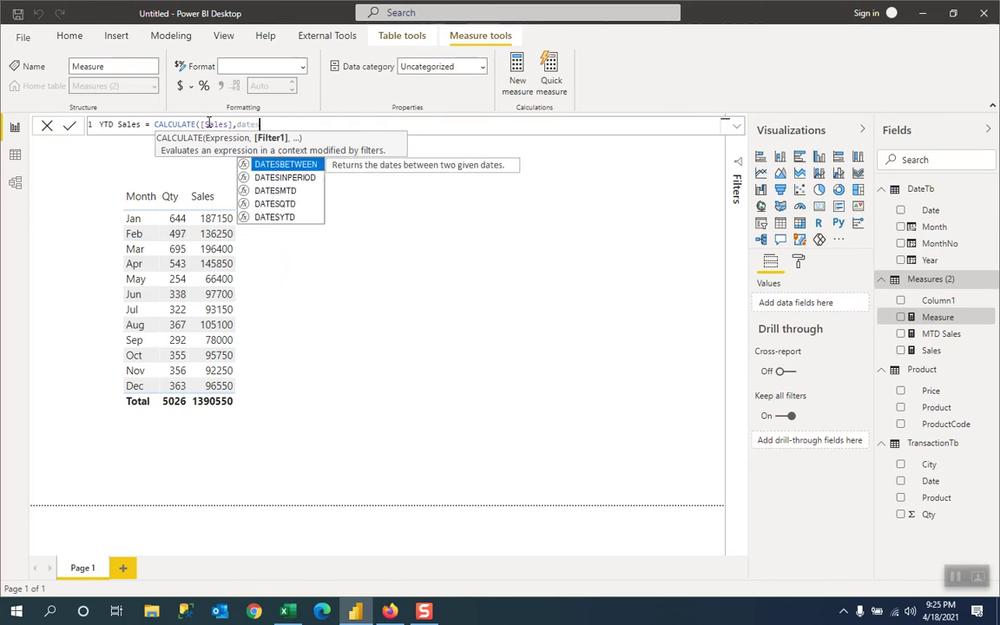
type("y")
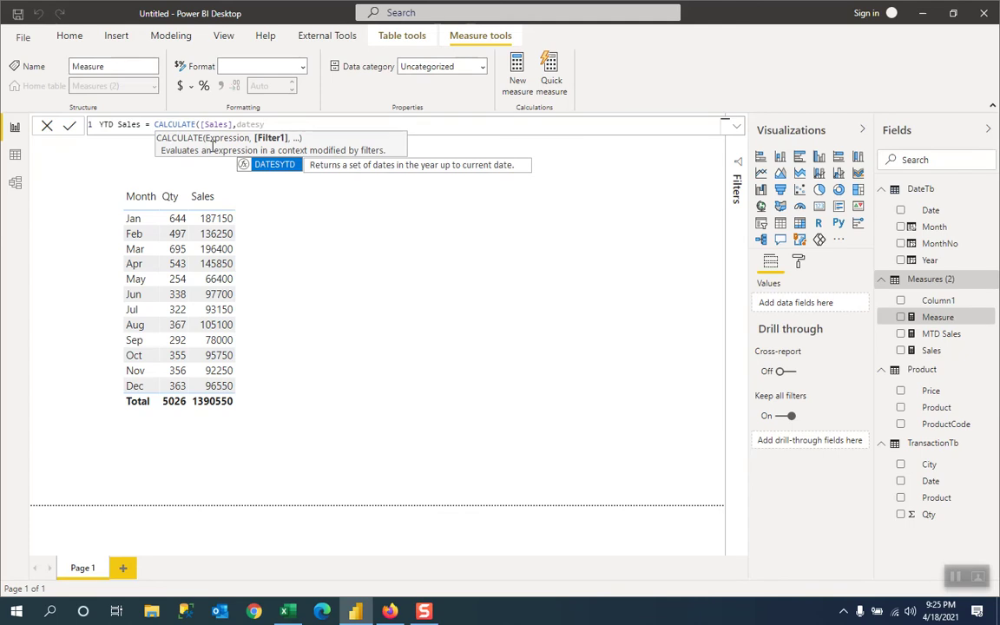
key("Tab")
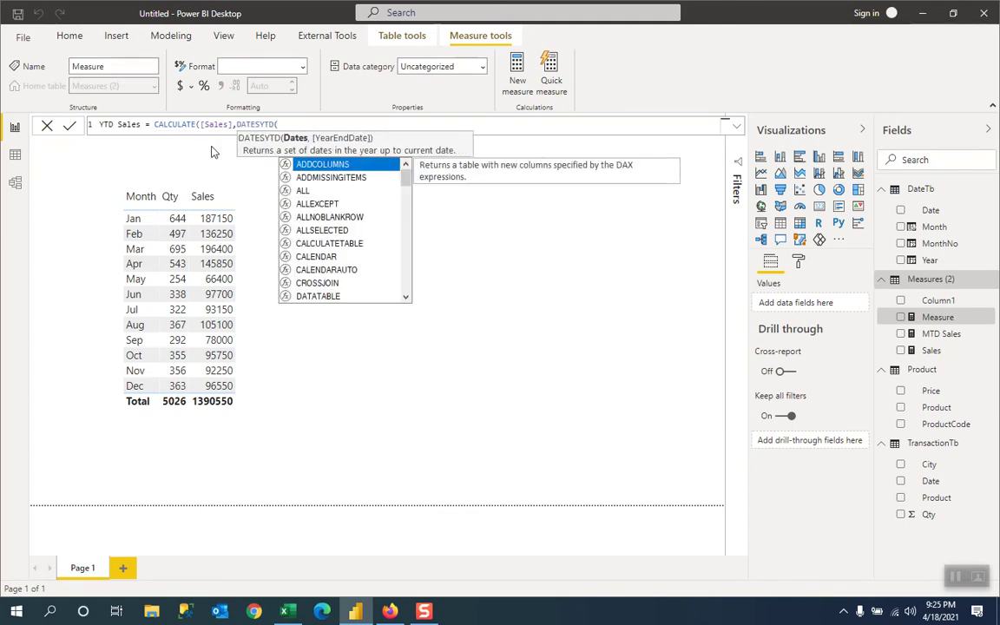
- Give DATESYTD the DateTb[Date] column, close both functions' parentheses and commit the YTD Sales measure
type("da")
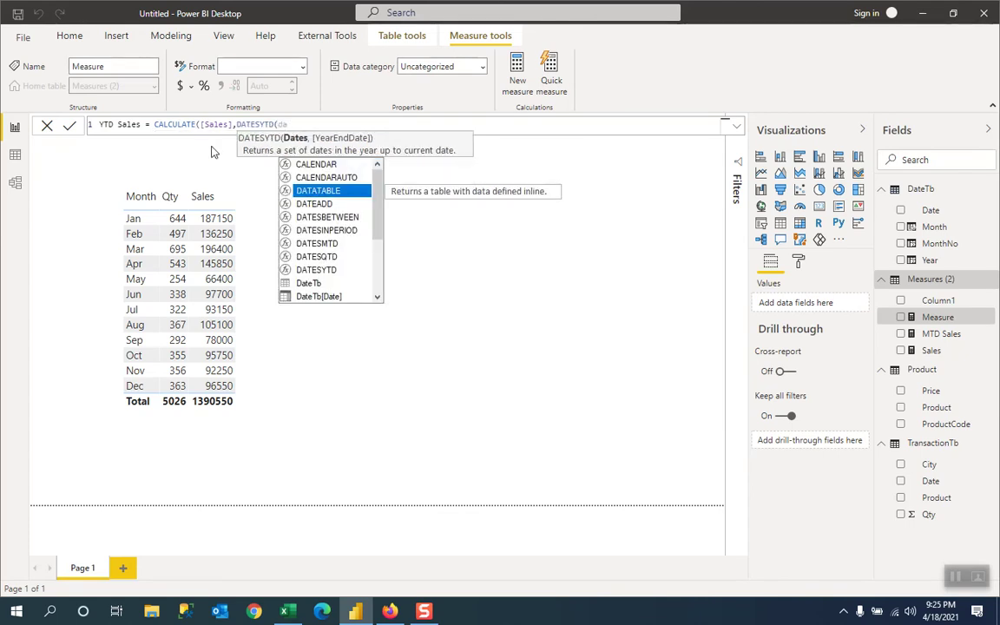
type("tes")
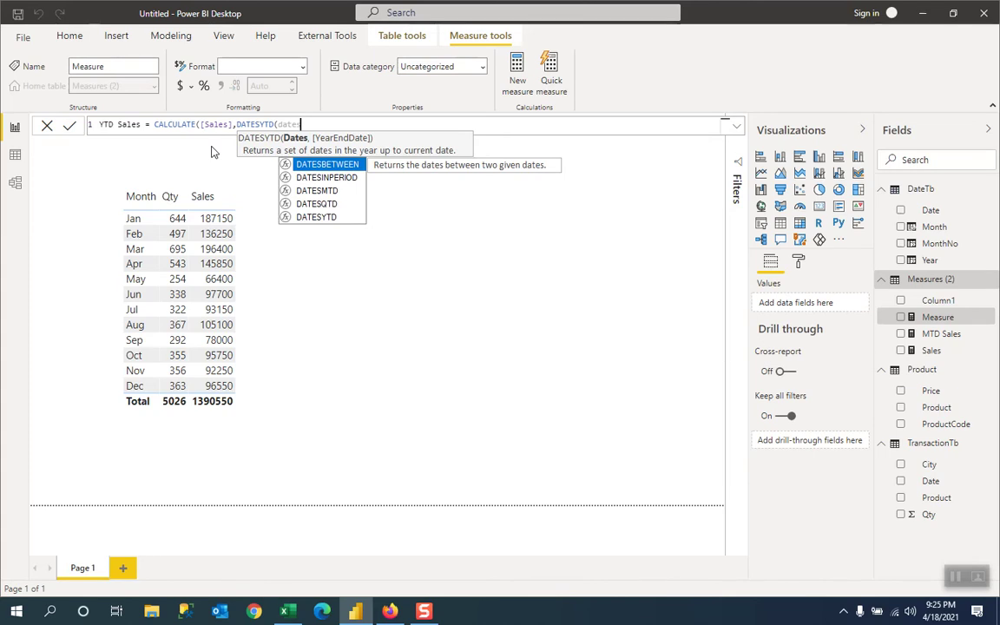
key("BackSpace")
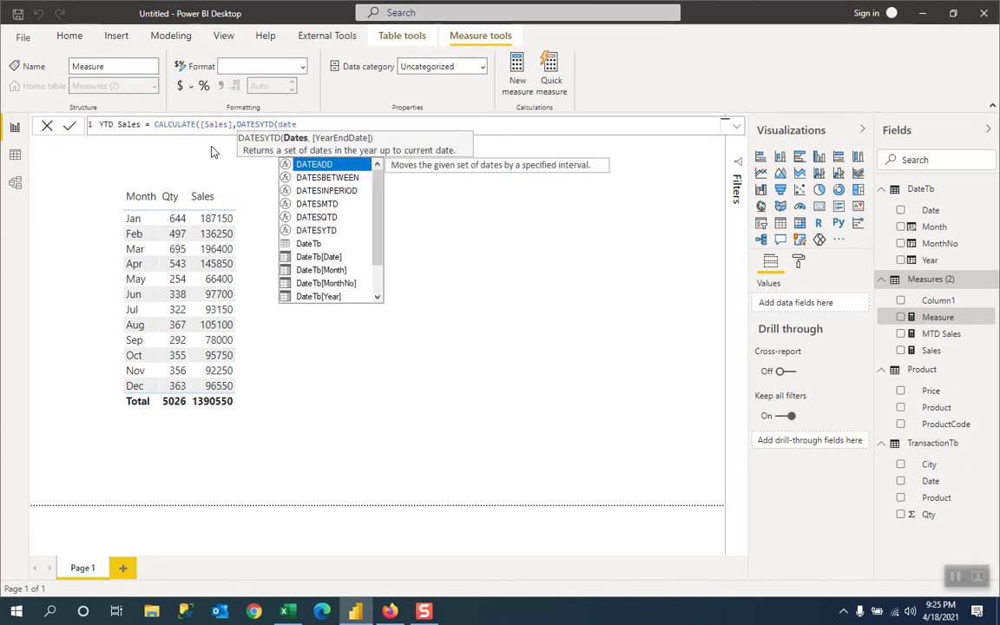
key("Down")
key("Down")
key("Down")
key("Down")
key("Down")
key("Down")
key("Down")
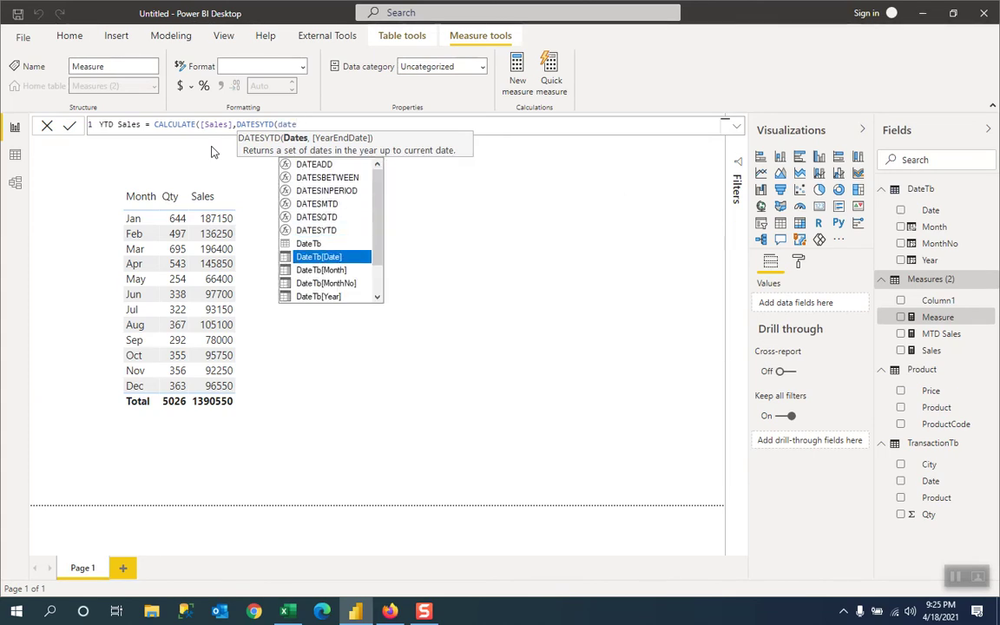
key("Tab")
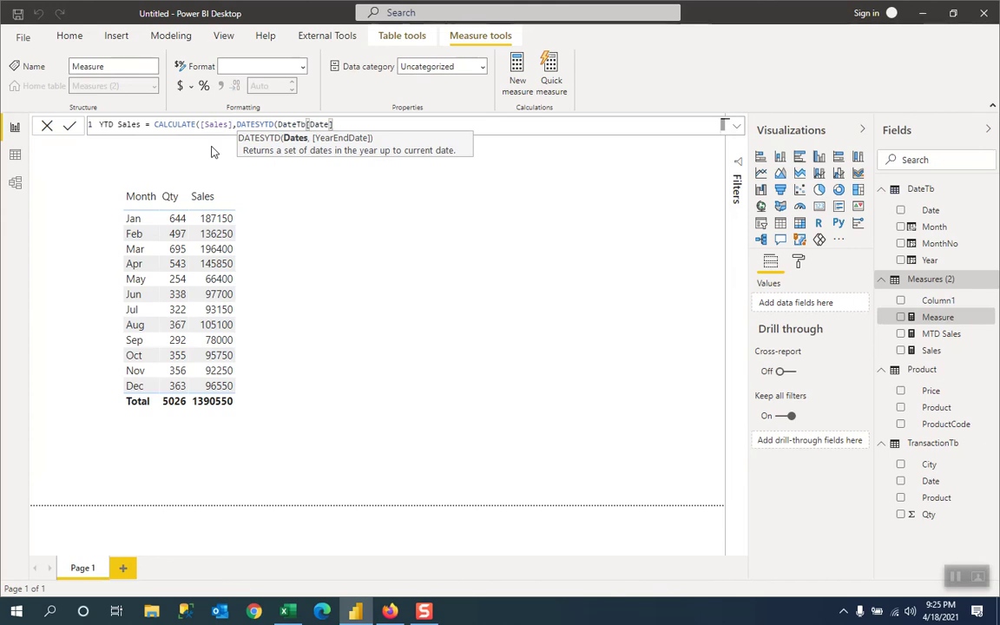
type("))")
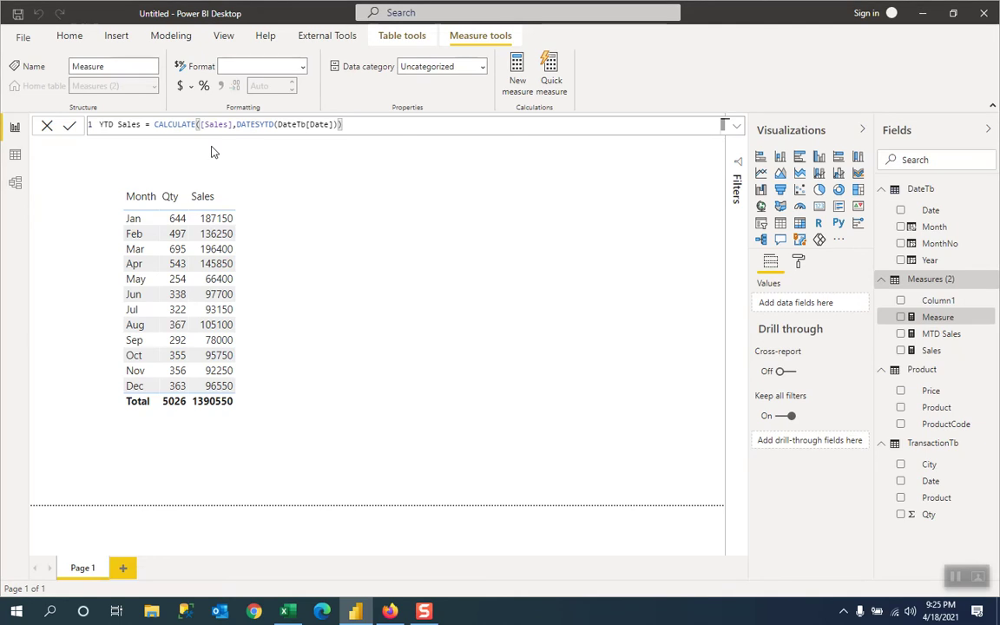
key("Return")
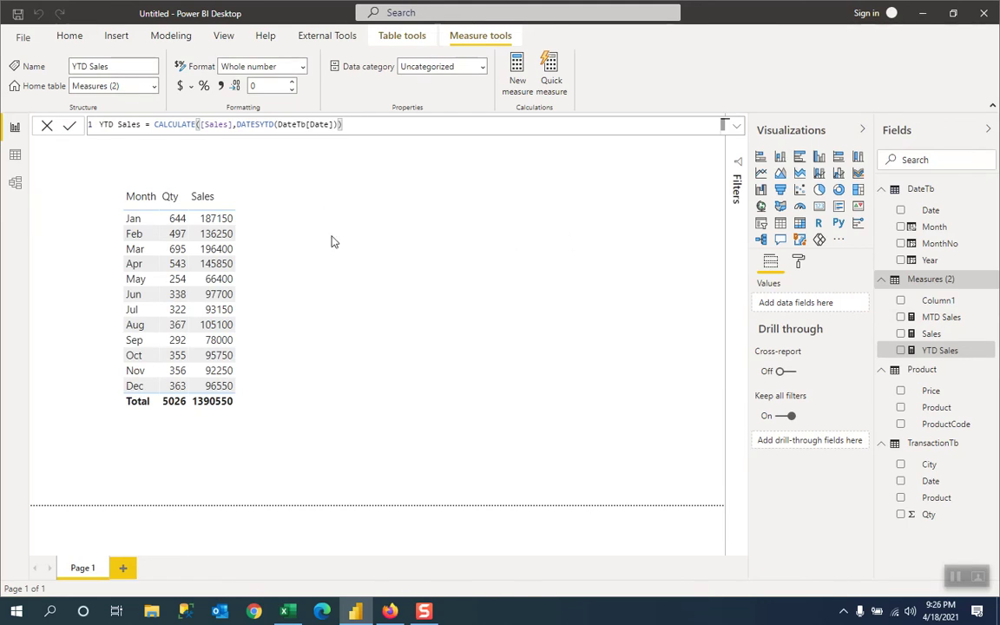
- Remove Qty from the table visual and replace its Month column with the Date field from DateTb
left_click(252, 290)
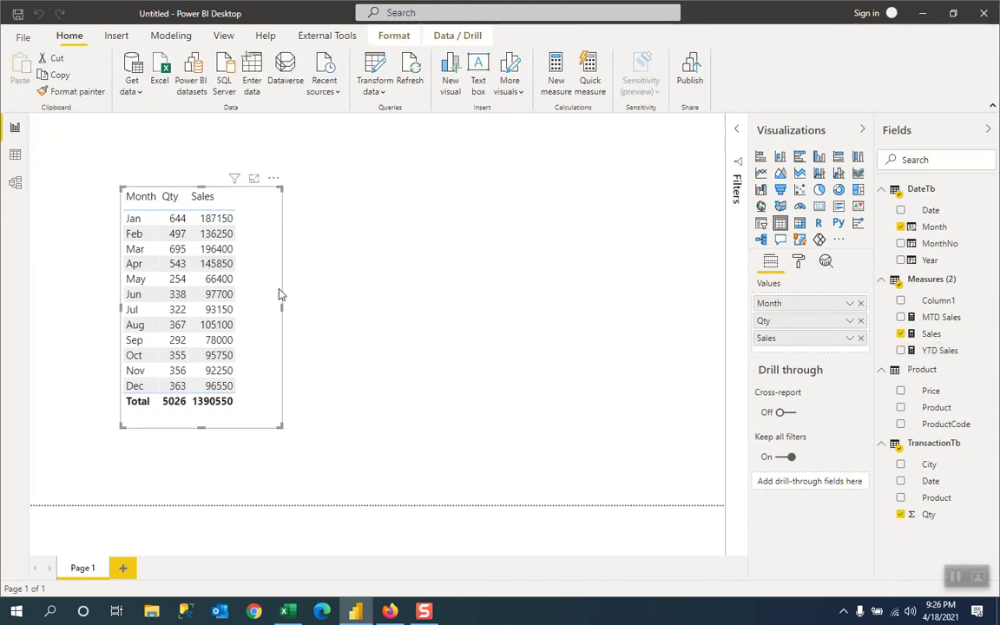
left_click(860, 321)
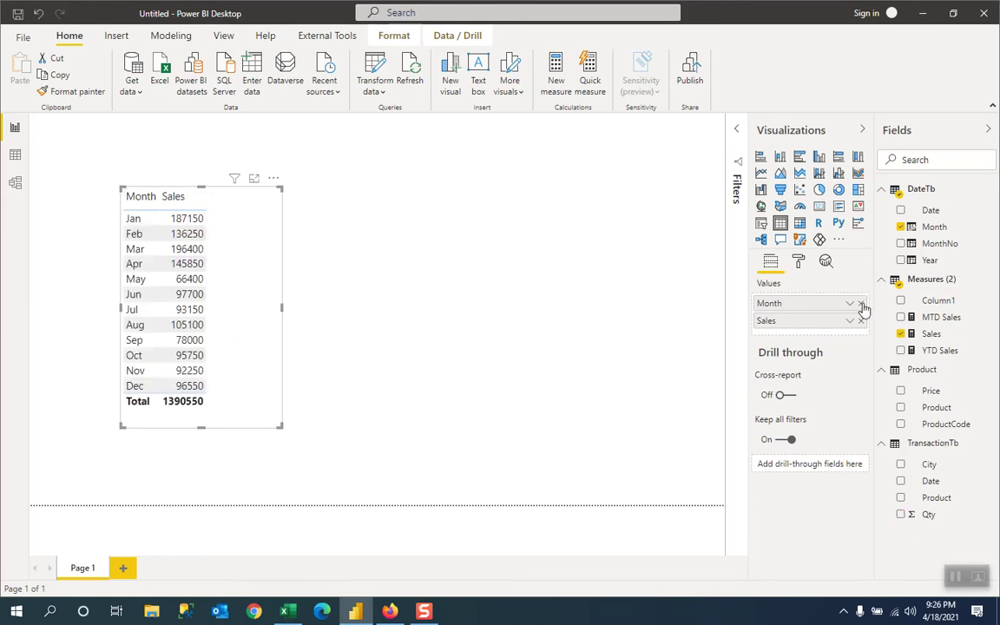
left_click_drag(931, 214, 843, 303)
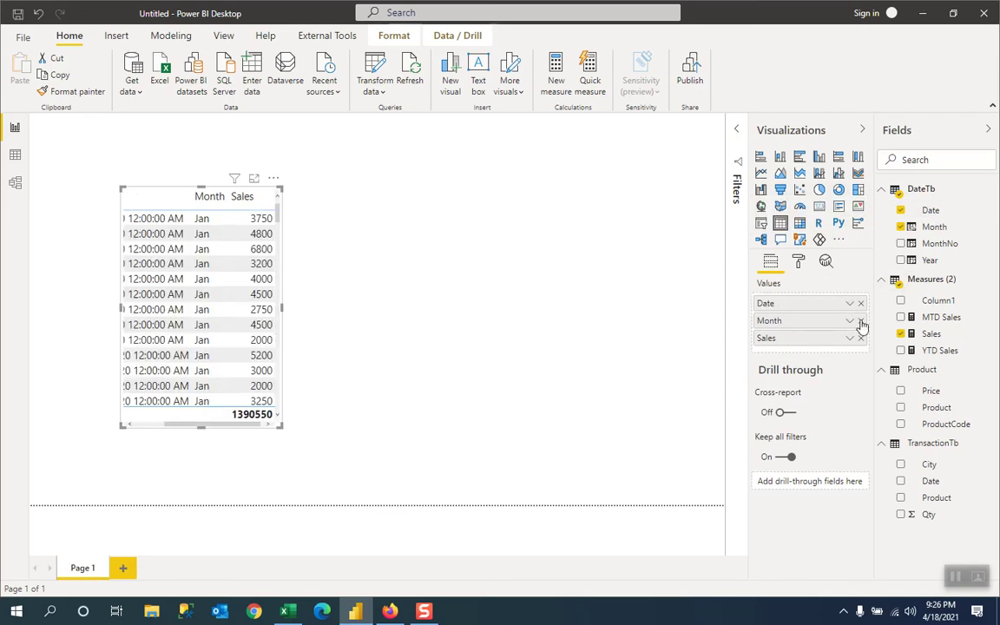
left_click(861, 321)
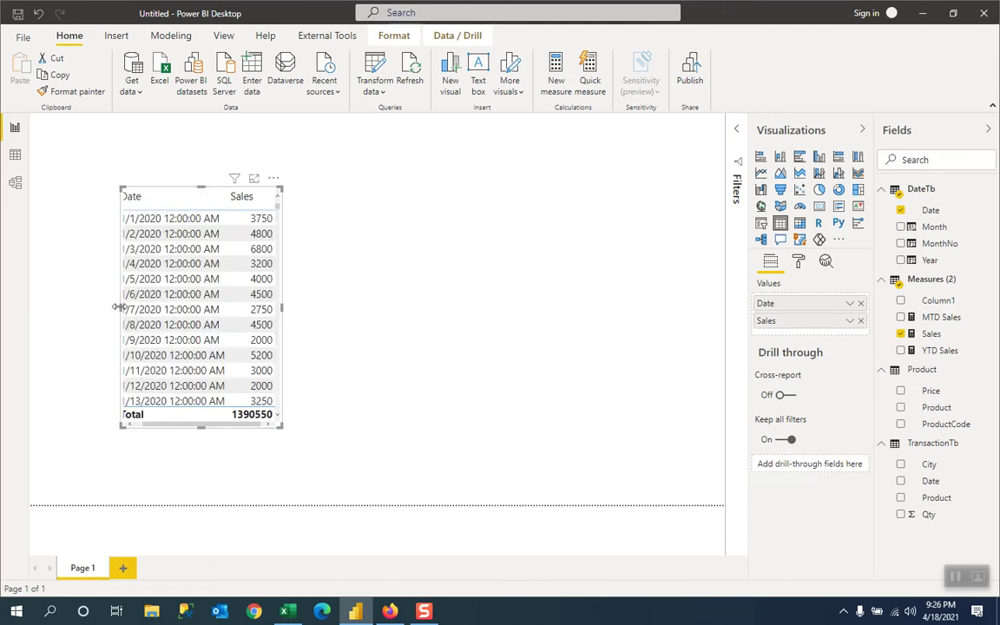
- Enlarge the table visual to reach the page's left edge and span nearly the full page height
left_click_drag(119, 307, 38, 289)
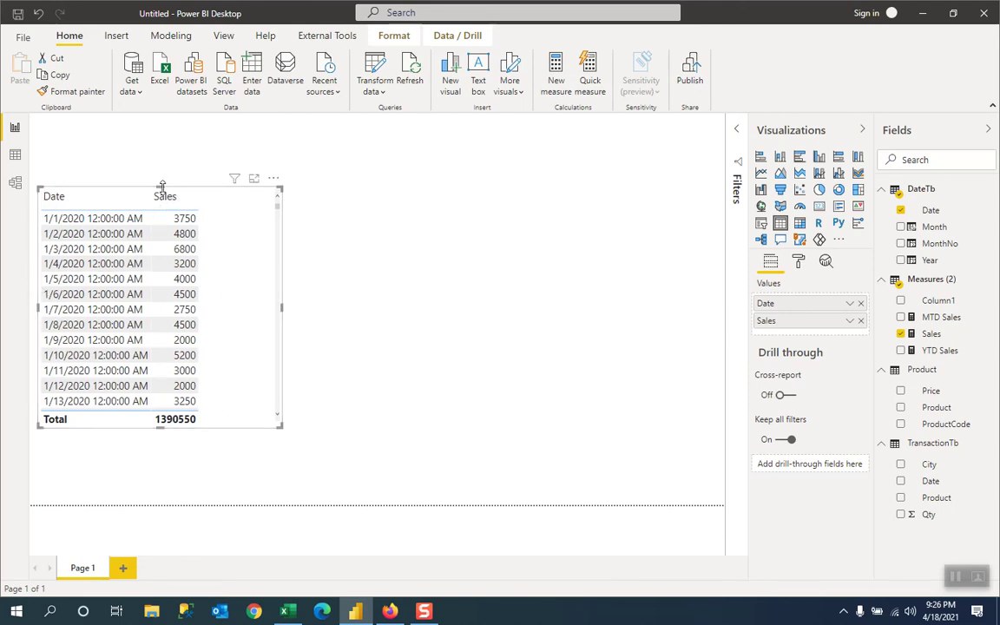
left_click_drag(162, 185, 156, 76)
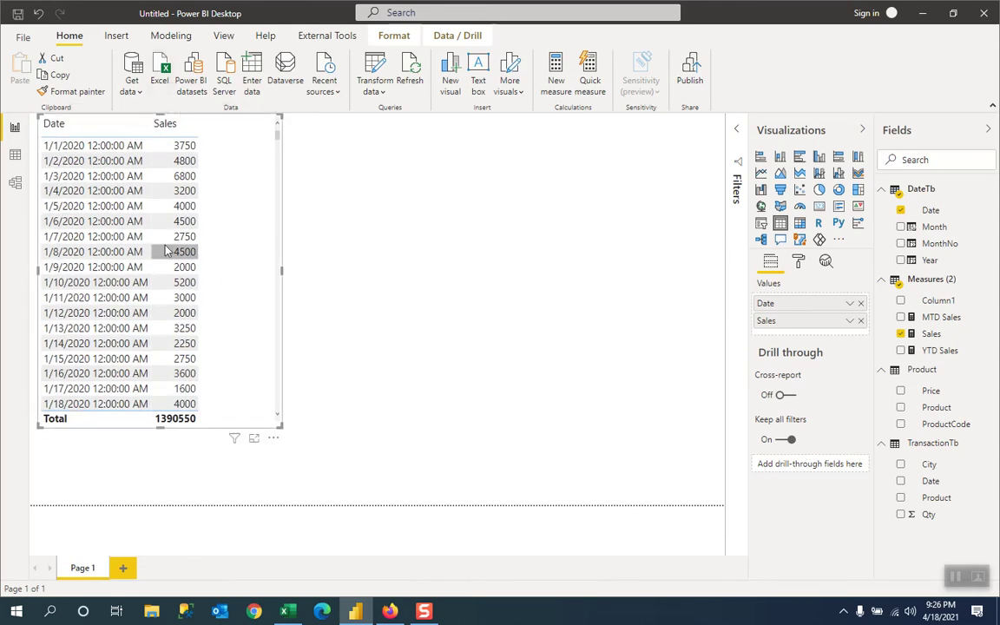
left_click_drag(159, 429, 159, 499)
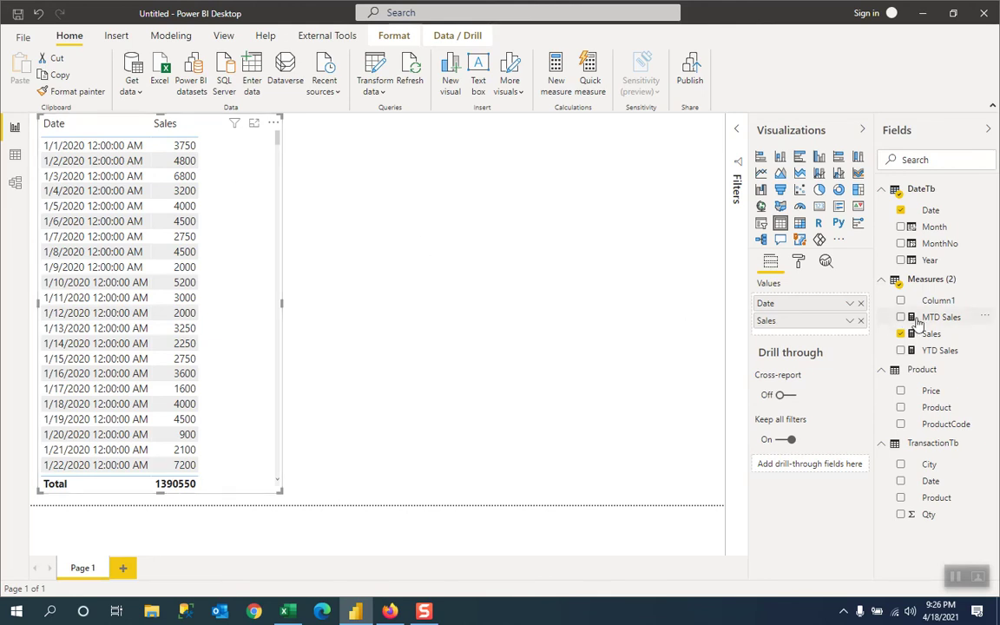
- Add the MTD Sales measure after Sales in the table visual, widen the visual and check the January-to-February 2020 rows
left_click_drag(868, 320, 840, 335)
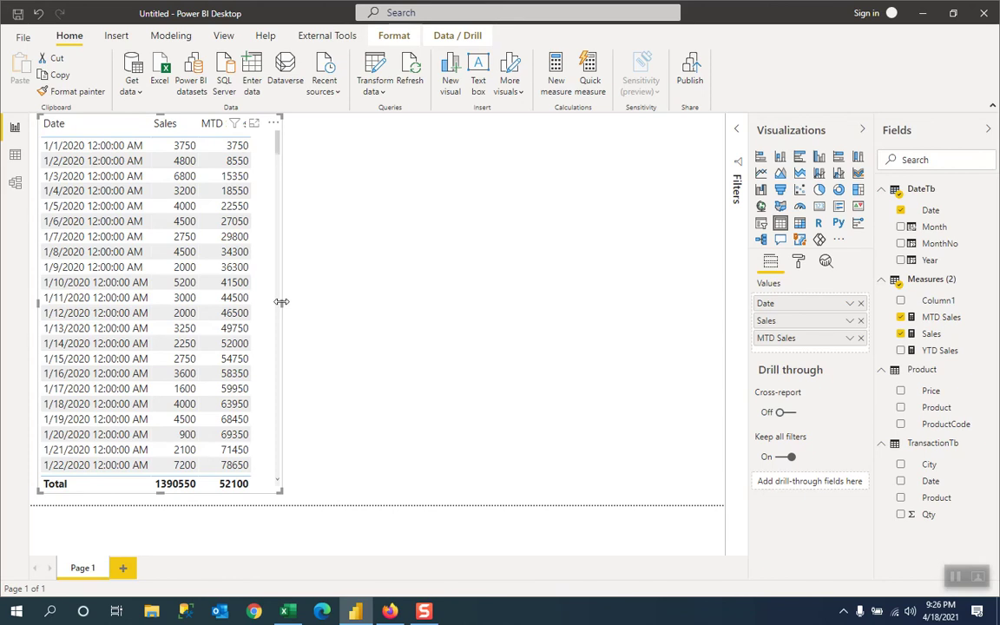
left_click_drag(281, 301, 311, 304)
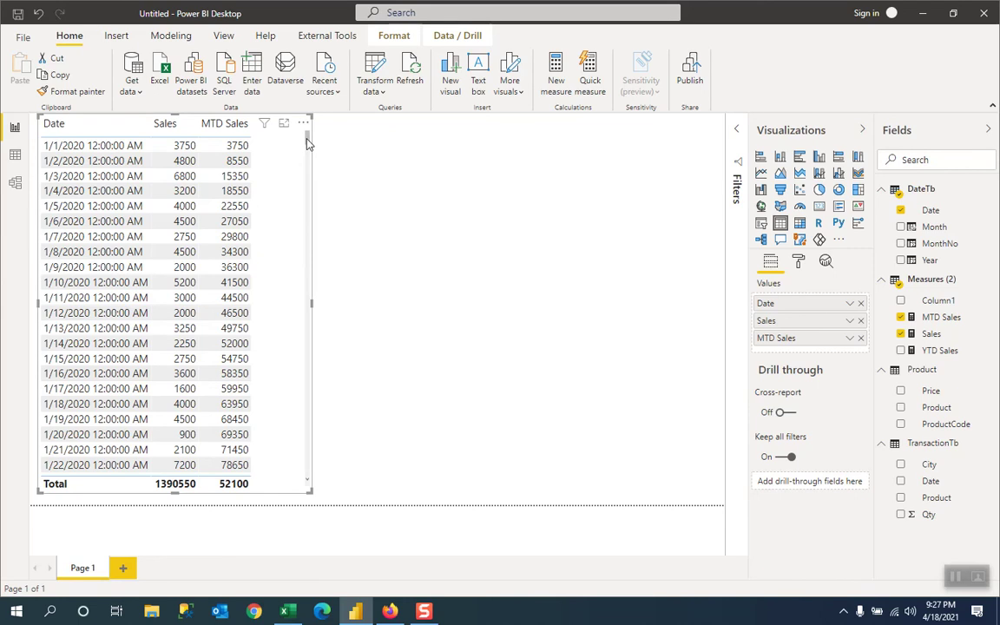
left_click_drag(306, 143, 308, 154)
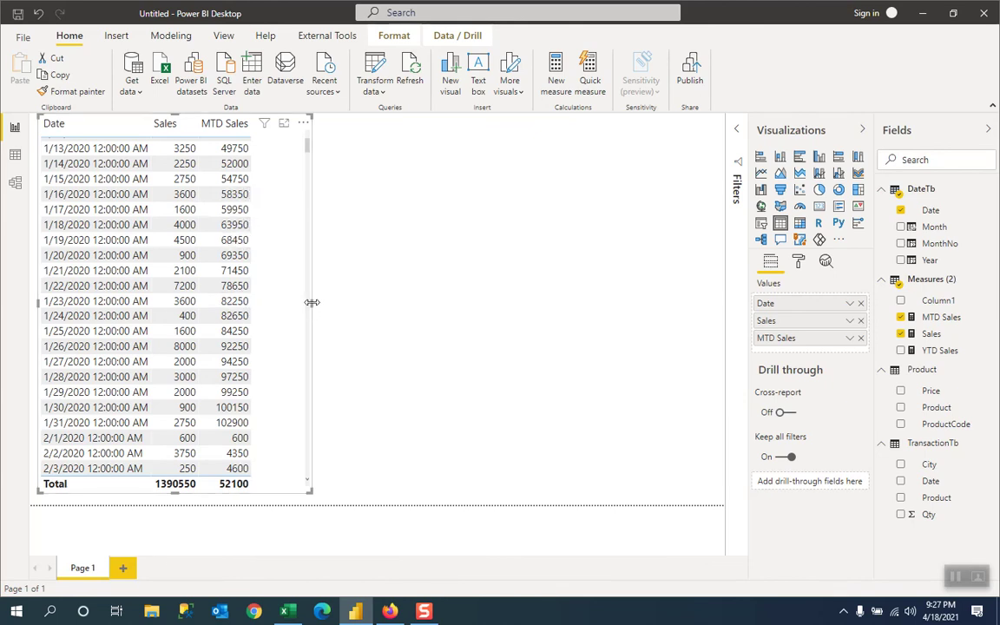
- Widen the table visual, add the YTD Sales measure after MTD Sales, and check the rows around the change from 2020 to 2021
left_click_drag(311, 303, 337, 307)
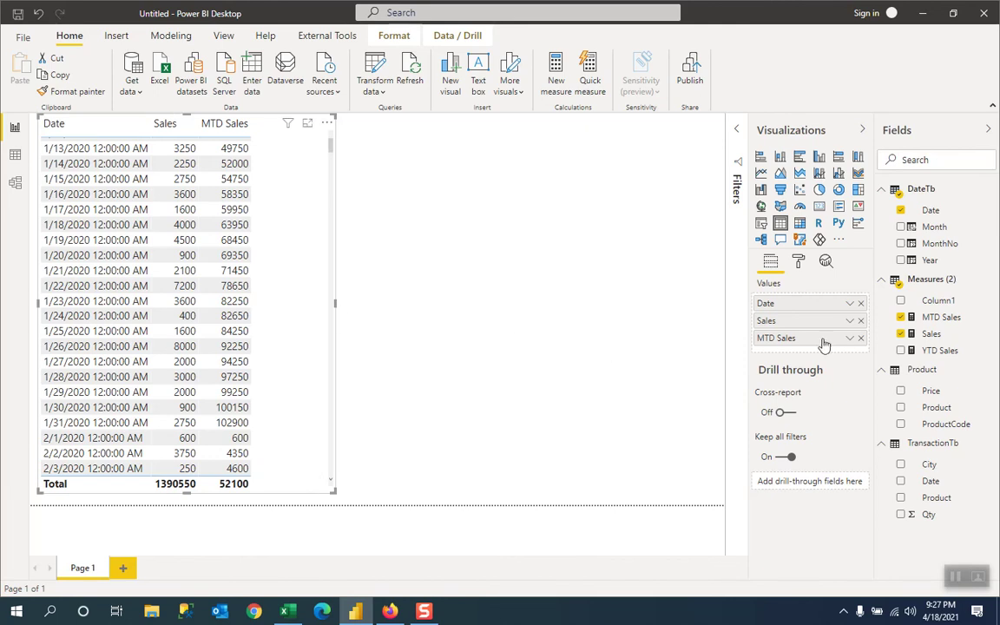
left_click_drag(934, 357, 842, 349)
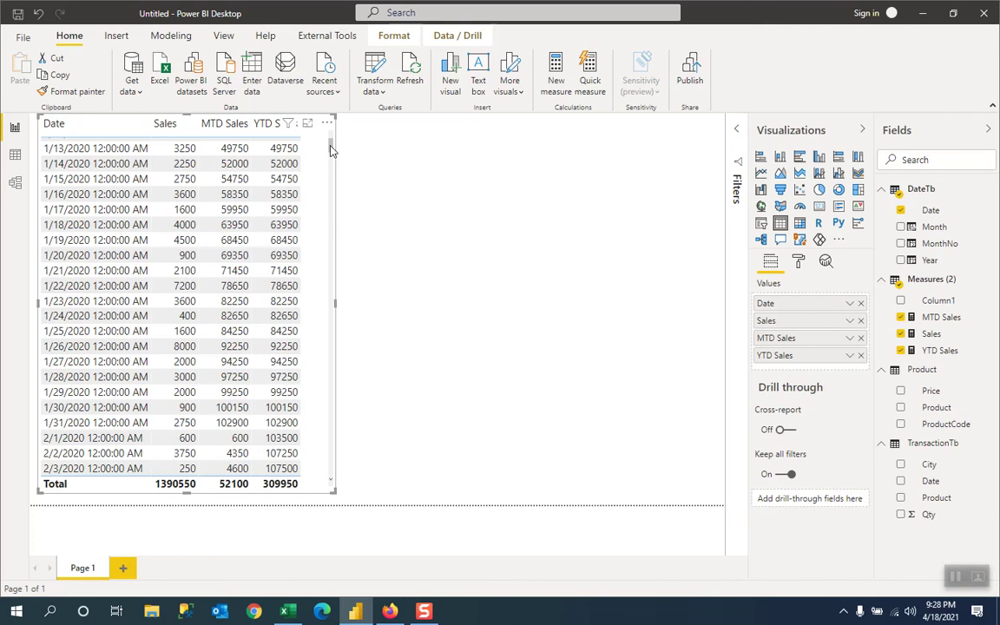
left_click_drag(330, 151, 362, 410)
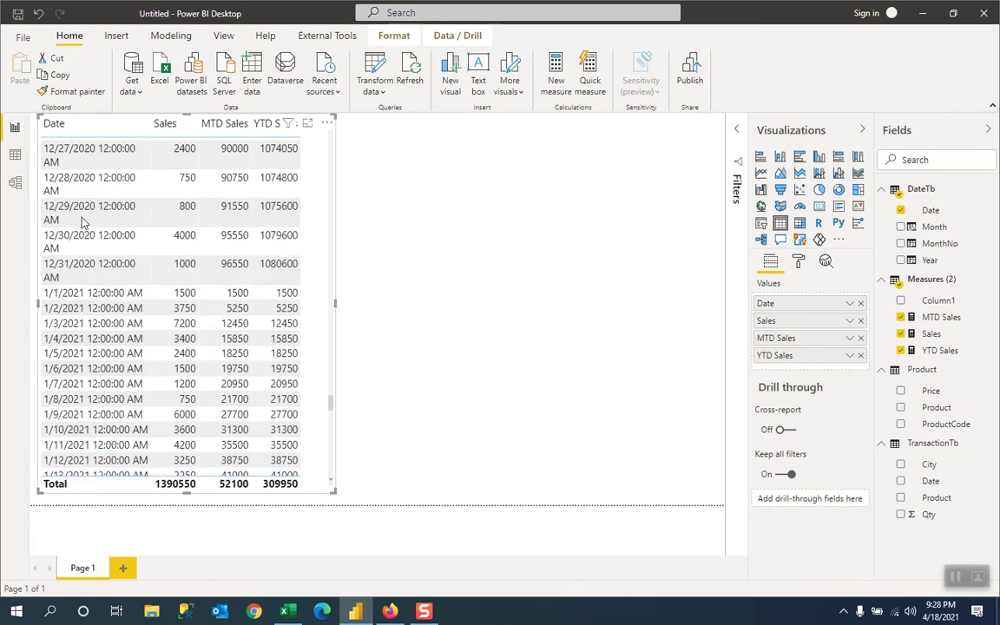
key("Escape")
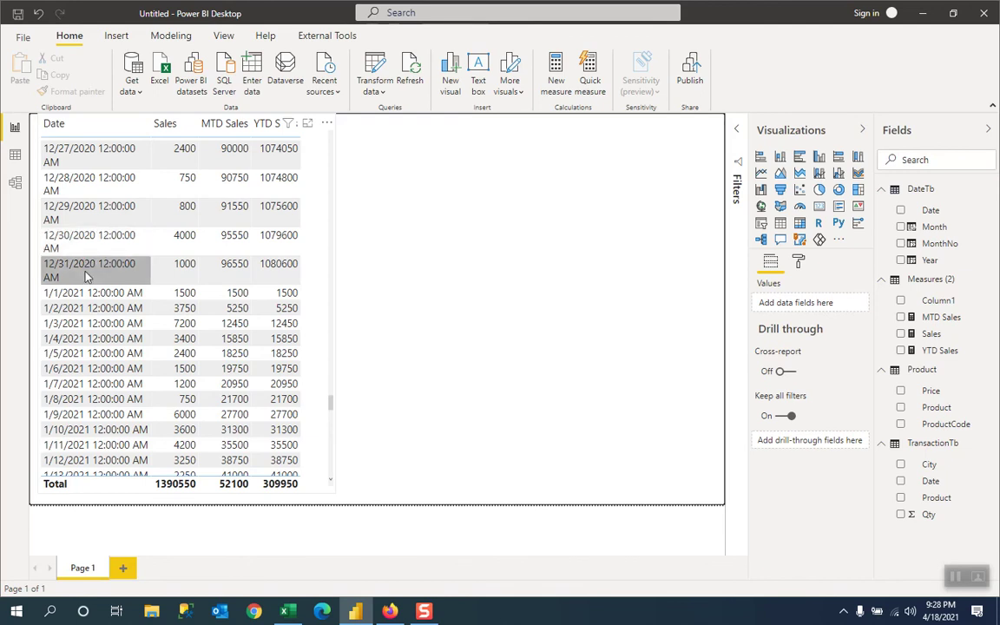